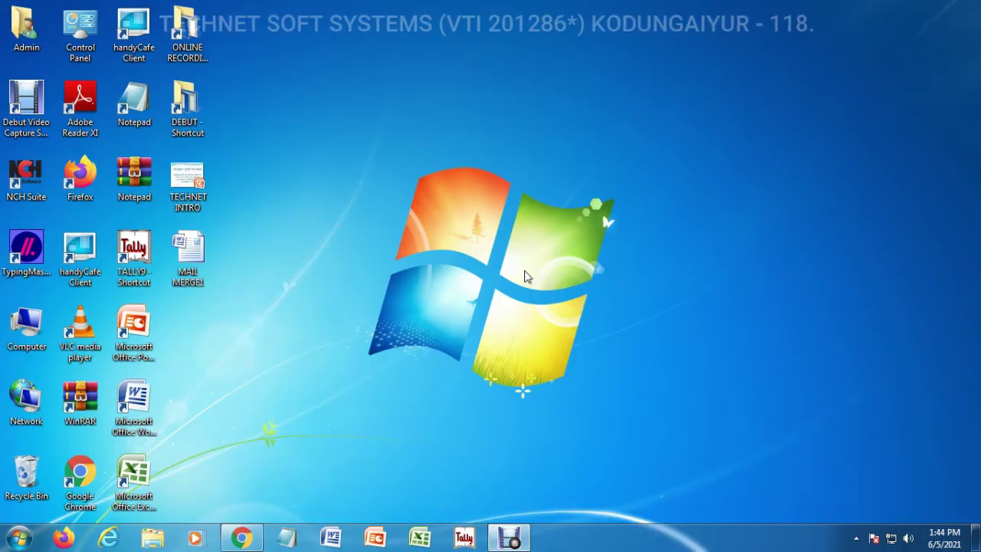
Launch Word, glance at the Mailings features, and close the blank document
click(331, 538)
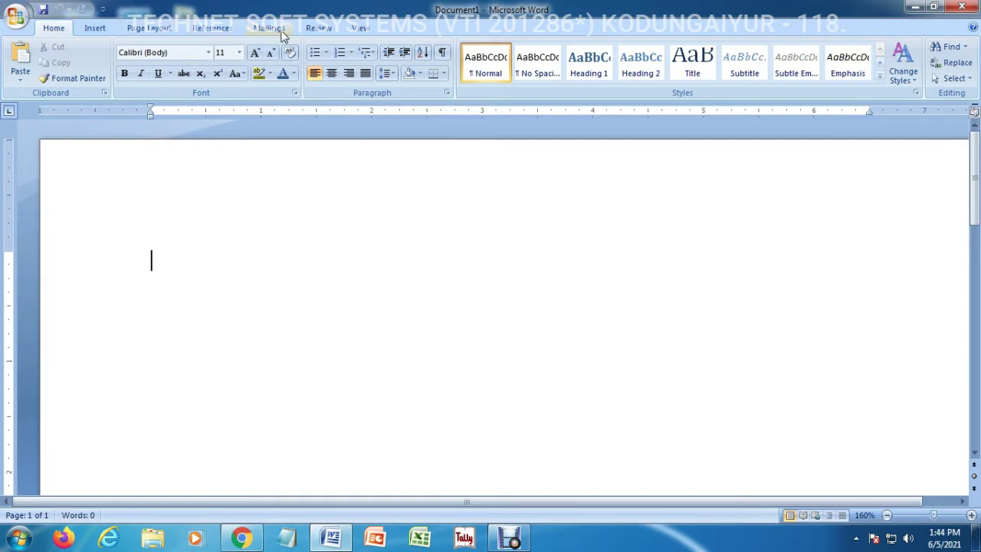
click(270, 29)
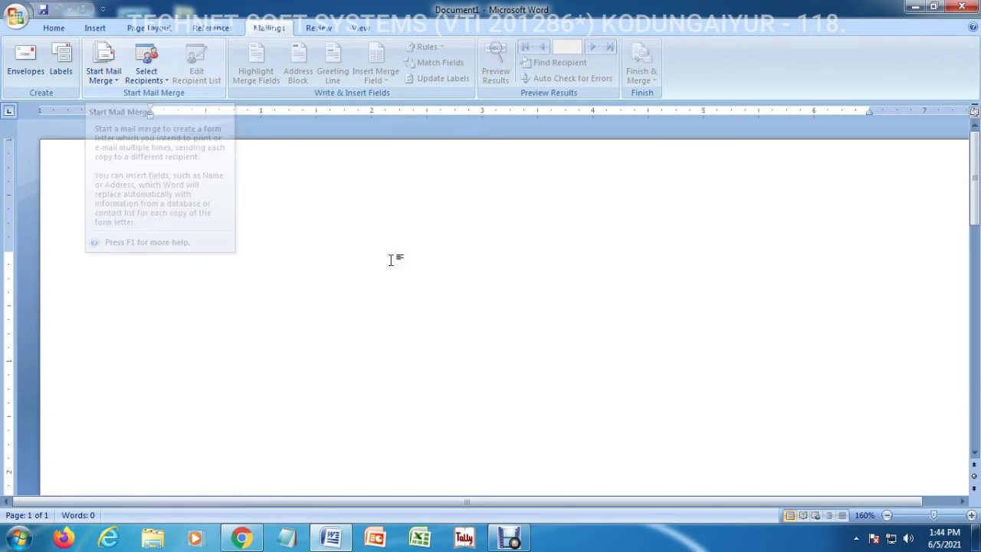
click(964, 9)
Open the MAIL MERGE1 letter and read through it, marking the empty line below To
double_click(188, 252)
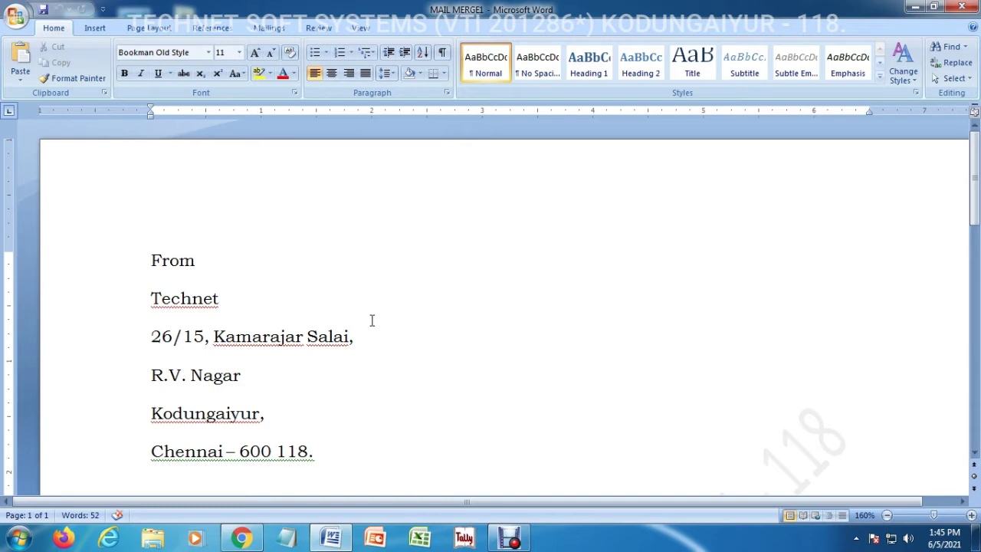
drag(975, 210, 976, 328)
click(211, 278)
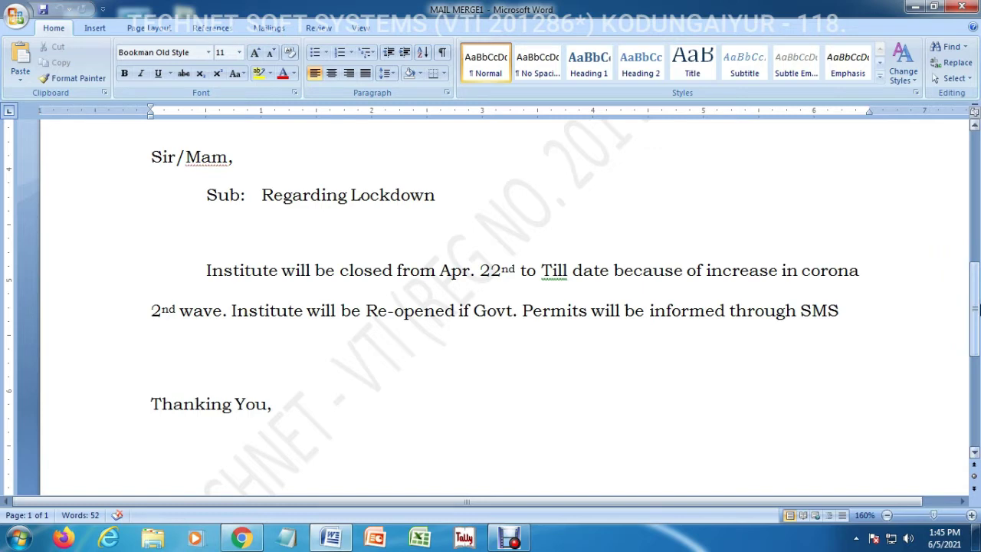
drag(971, 328, 977, 234)
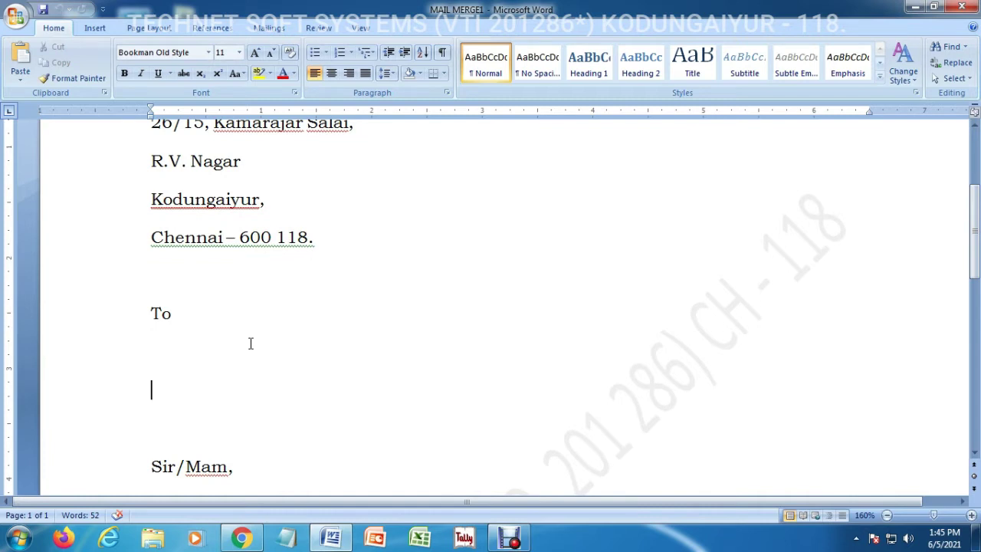
Put the cursor on the blank line below To, scroll back to the top, and show the Mailings tools
click(177, 322)
click(204, 361)
drag(973, 253, 974, 337)
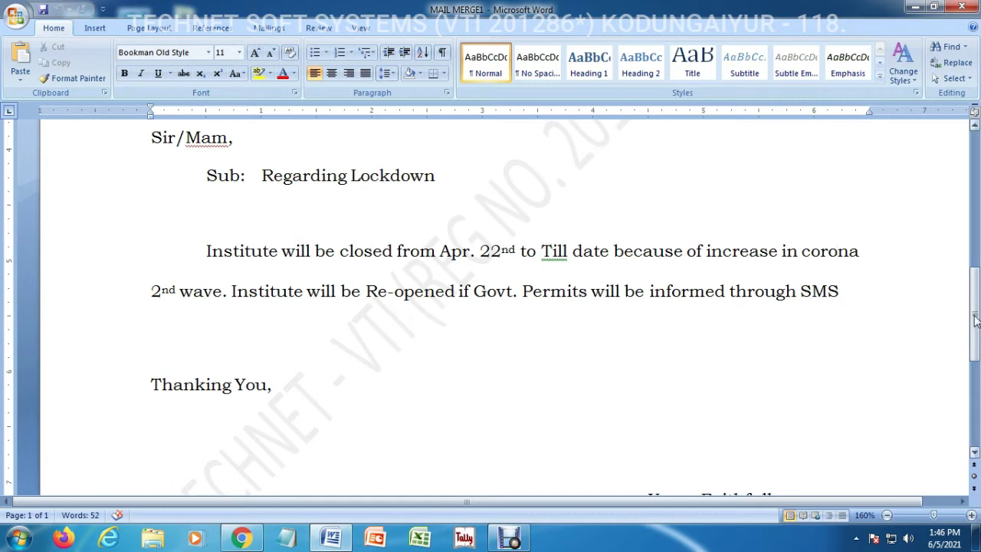
drag(975, 320, 977, 297)
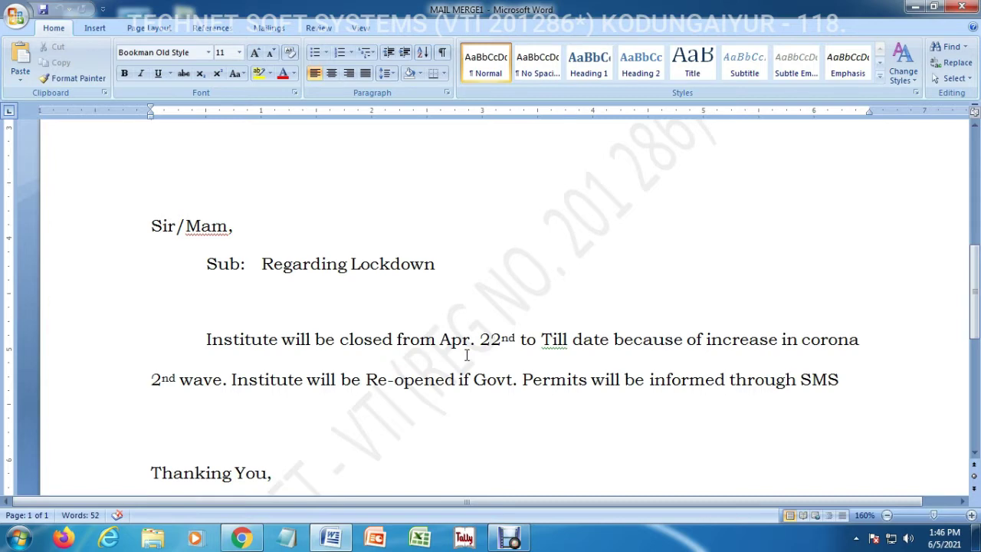
scroll(345, 375, up, 4)
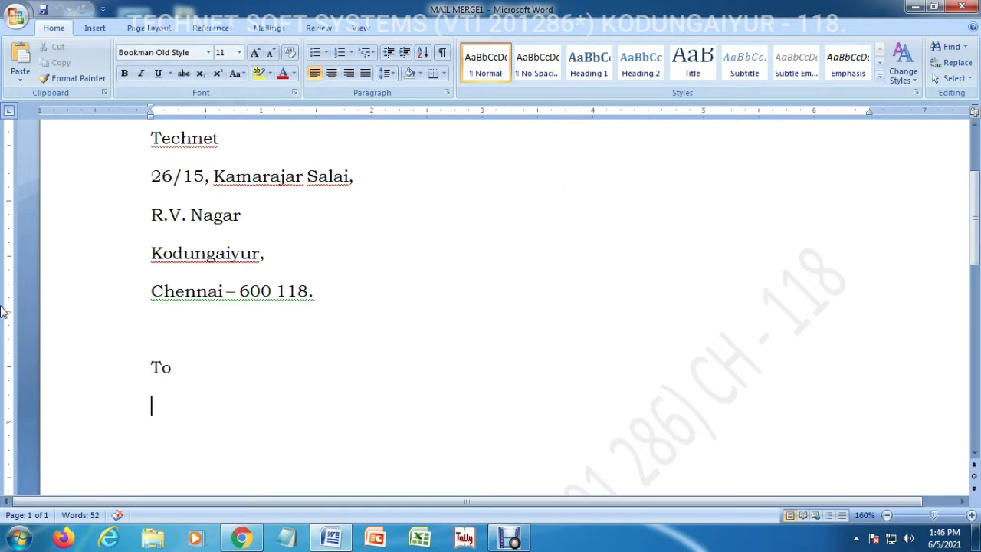
scroll(952, 176, up, 2)
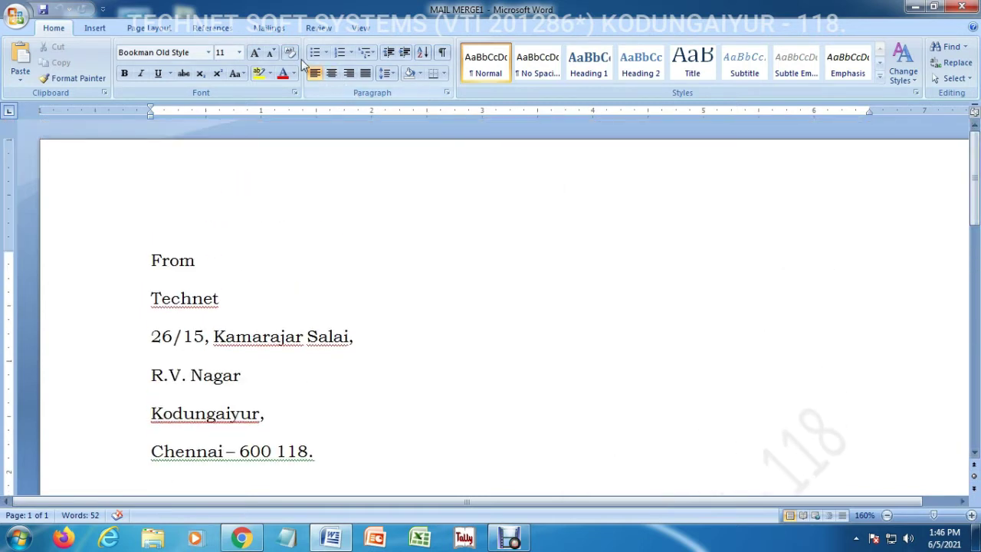
click(270, 29)
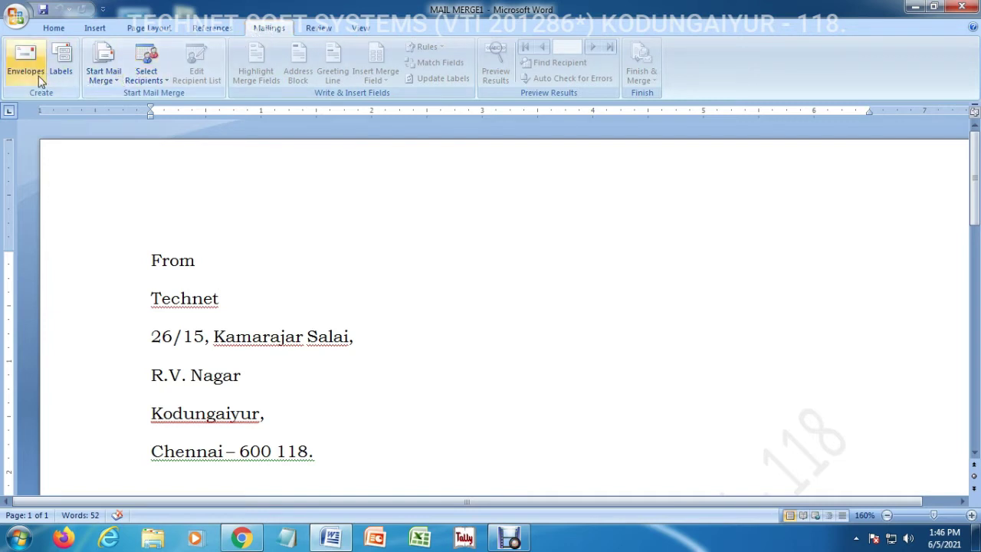
click(104, 77)
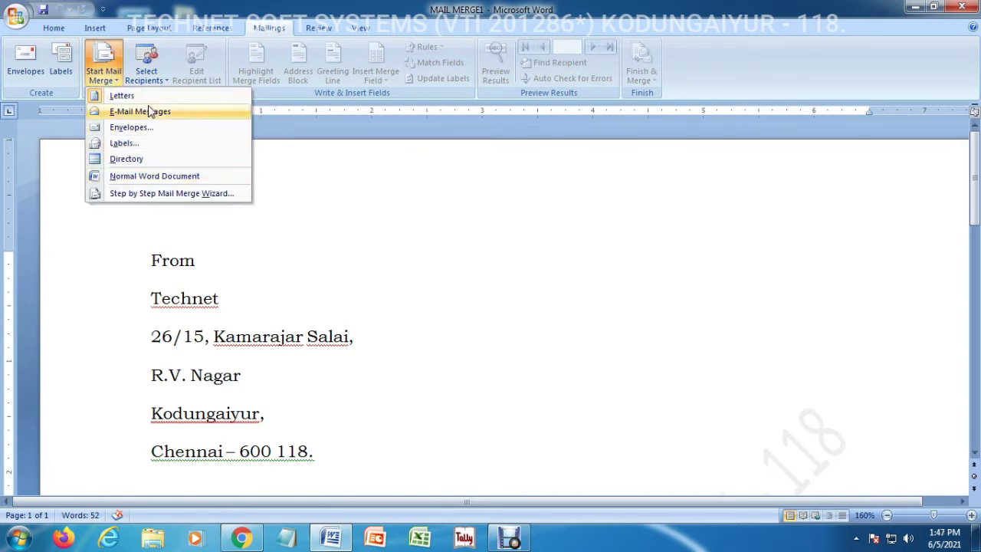
click(149, 195)
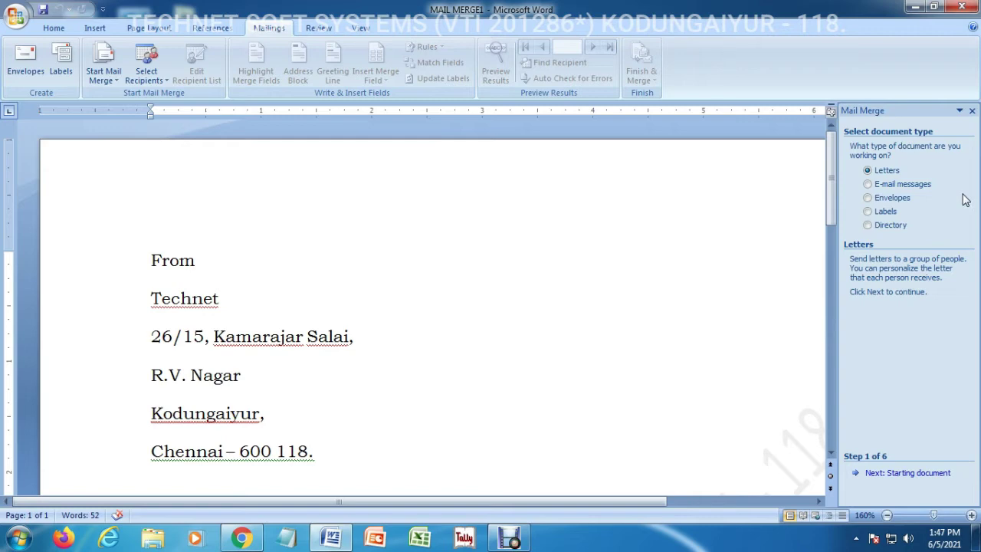
click(971, 110)
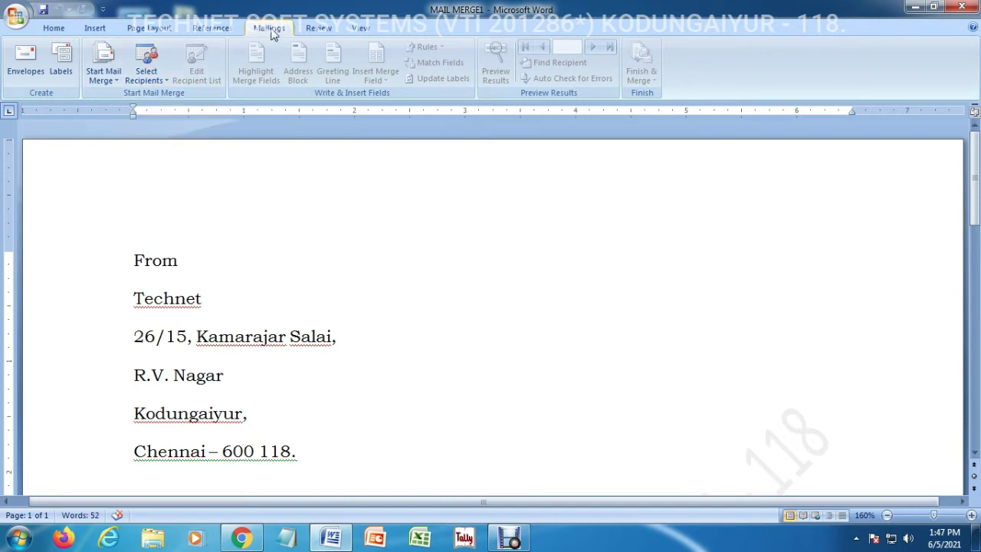
Start a new recipient list with Select Recipients > Type New List
click(156, 80)
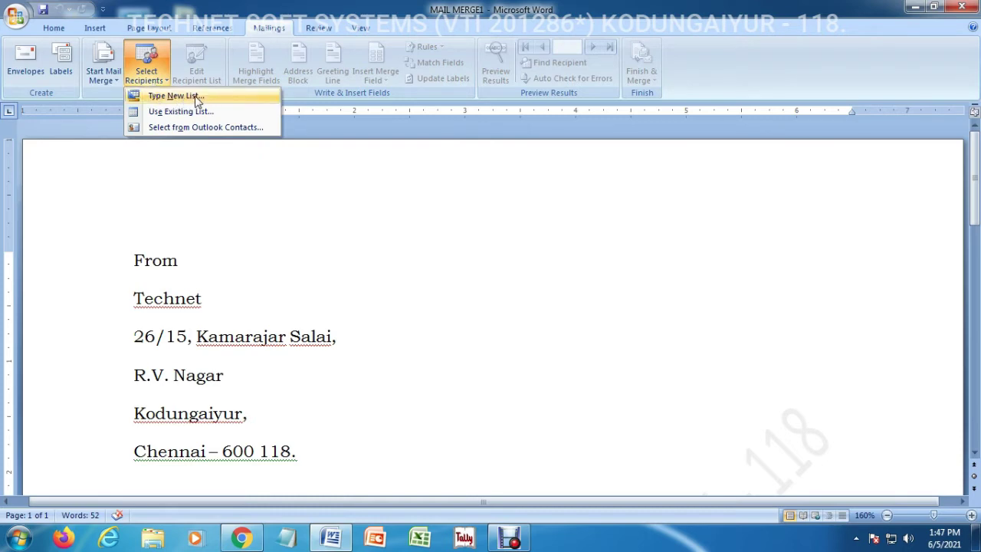
click(197, 101)
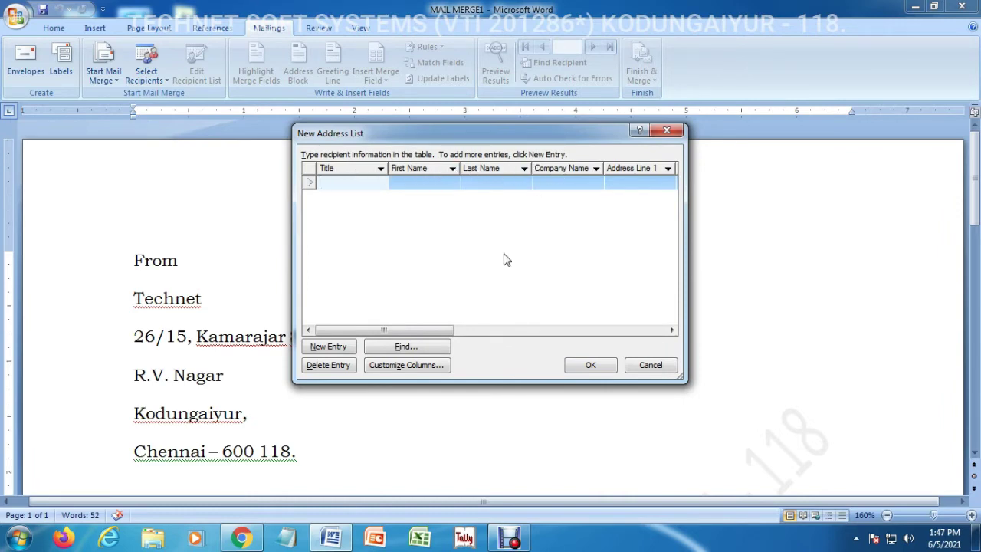
mouse_move(451, 329)
mouse_down()
mouse_move(668, 322)
mouse_move(449, 344)
mouse_up()
Enter the first recipient's first and last name and the company TECHNET
click(431, 183)
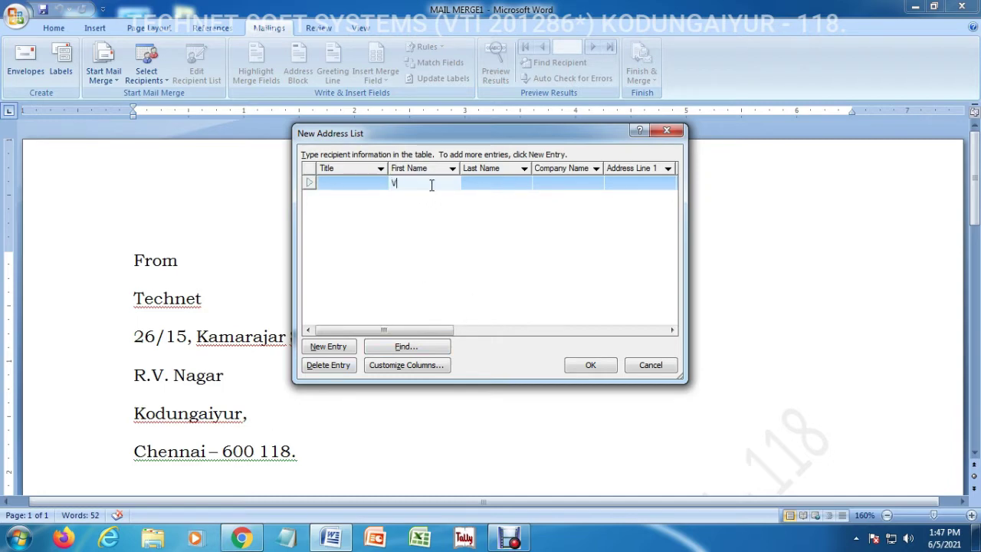
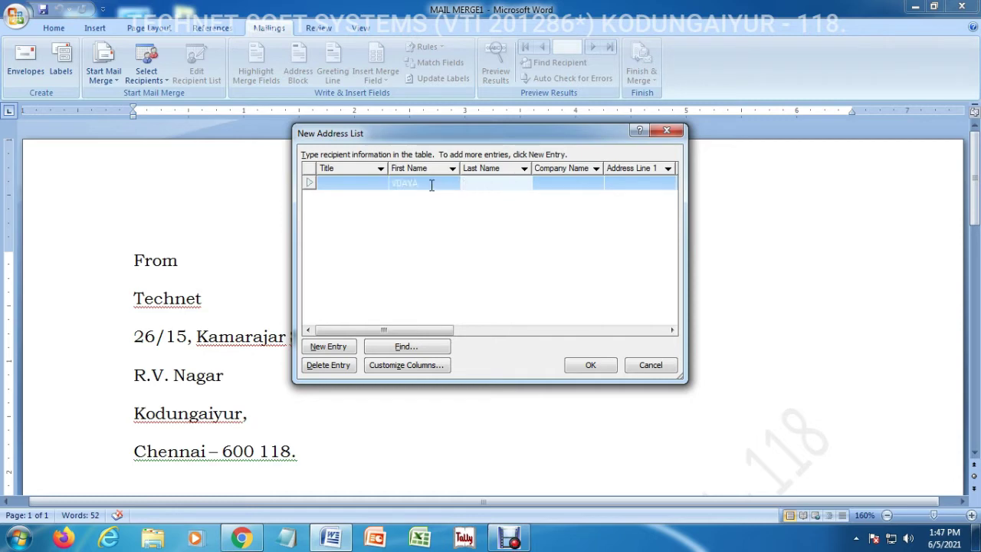
key(Tab)
text(TECH)
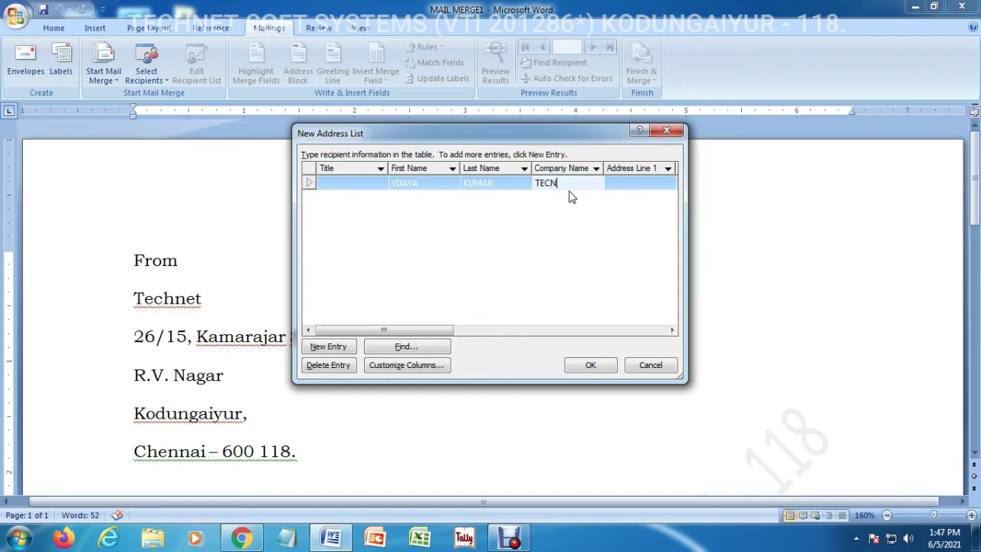
key(BackSpace)
key(BackSpace)
text(CHNET)
key(Tab)
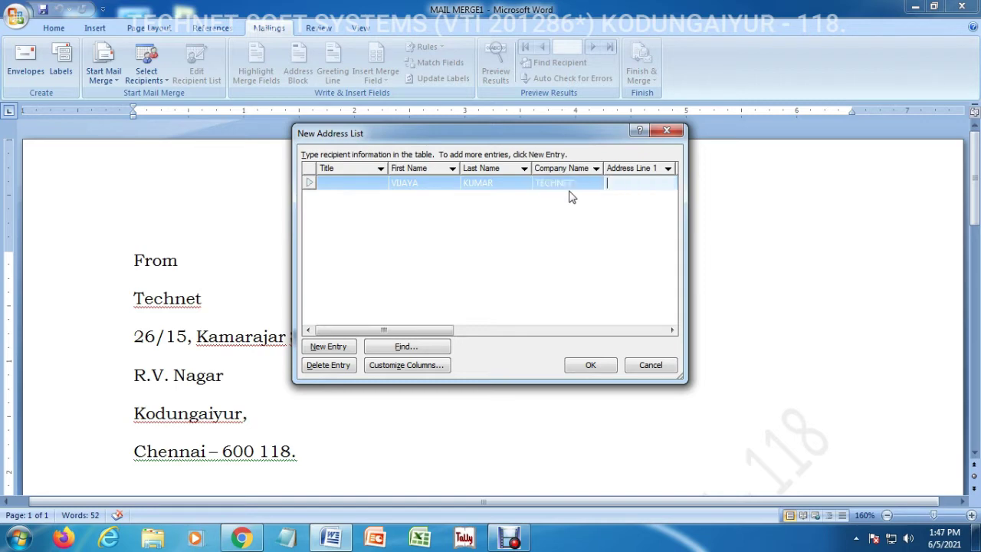
Fill in the first recipient's two address lines, city CHENNAI, state TAMILNADU and ZIP 600118
key(Tab)
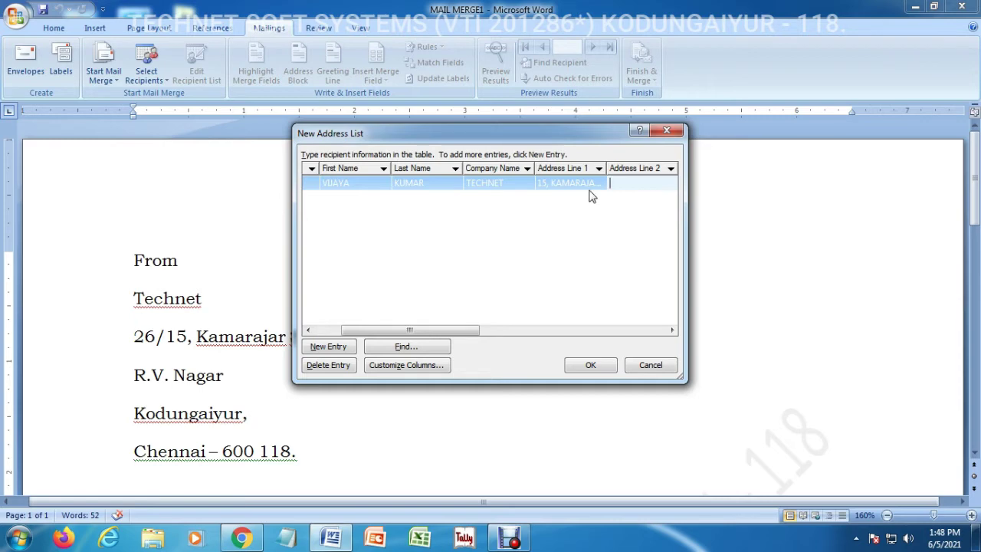
text(RV NAGAR)
key(Tab)
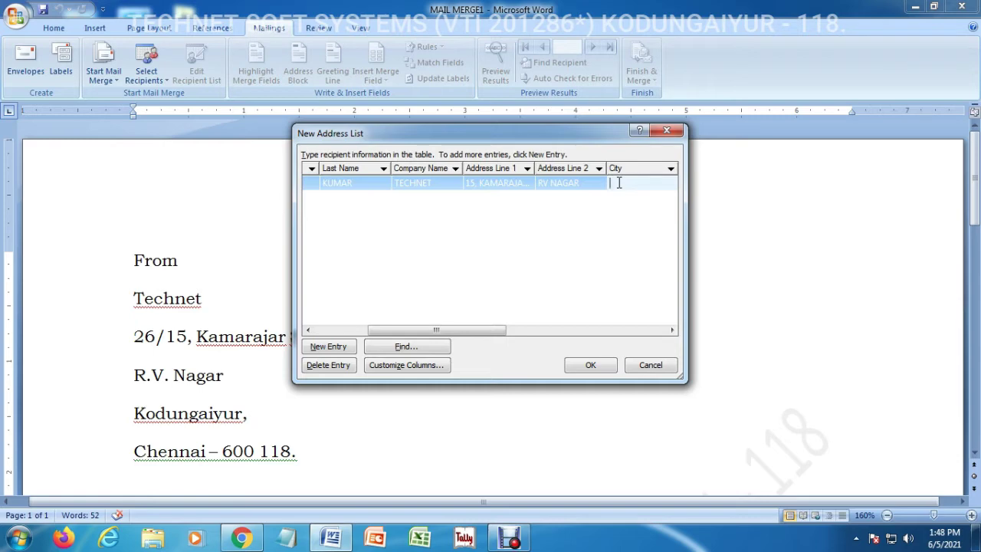
text(CHENNAI)
key(Tab)
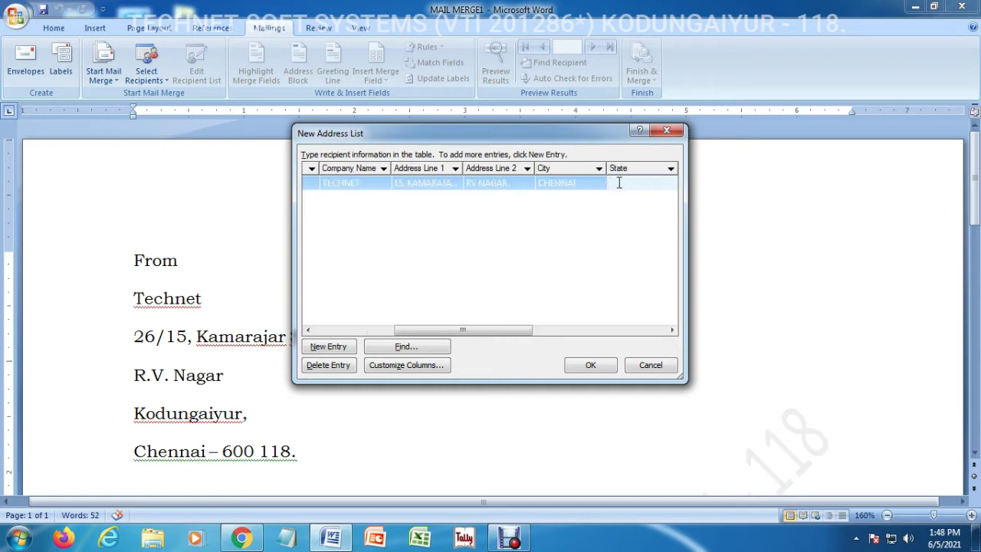
text(TAMILNADU)
key(Tab)
text(600118)
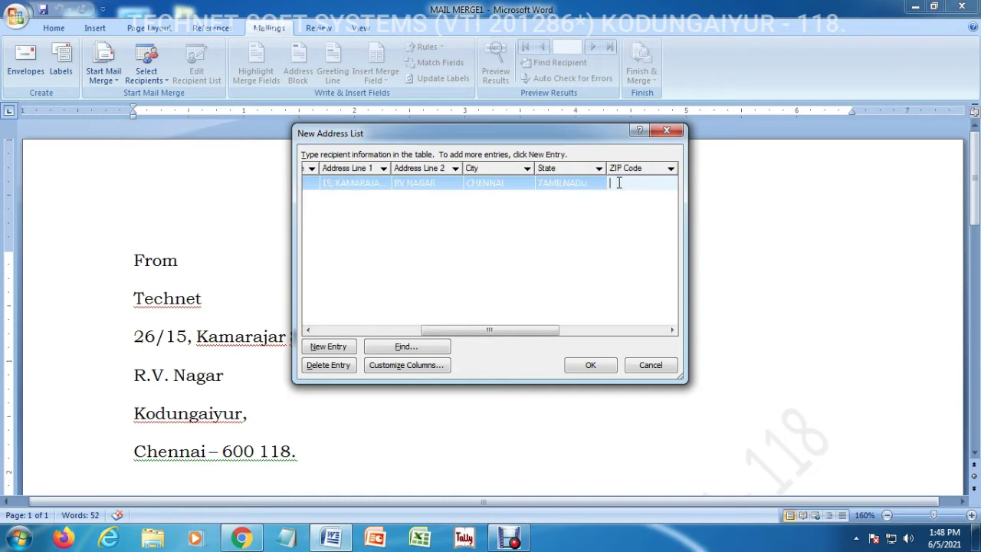
Add the first recipient's work phone number and e-mail address
key(Tab)
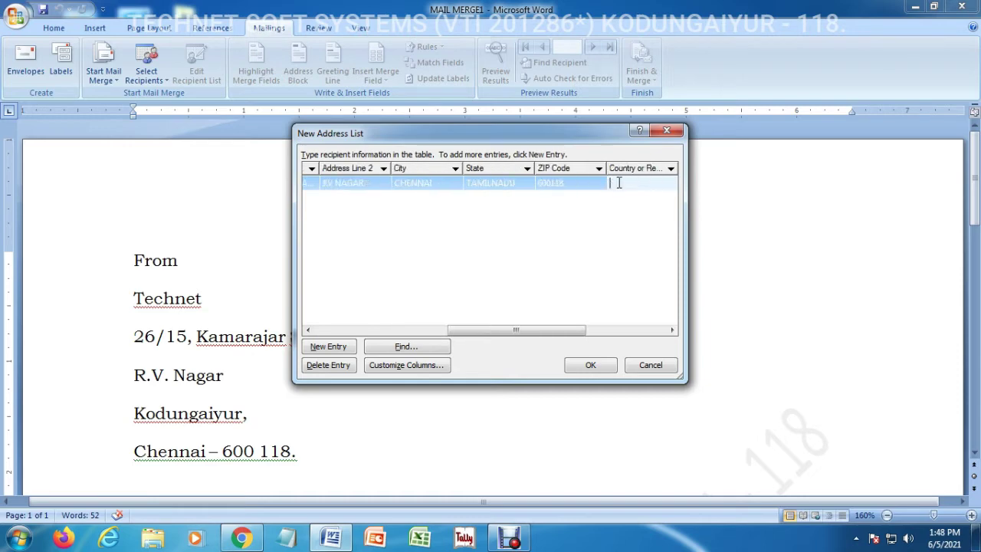
key(Tab)
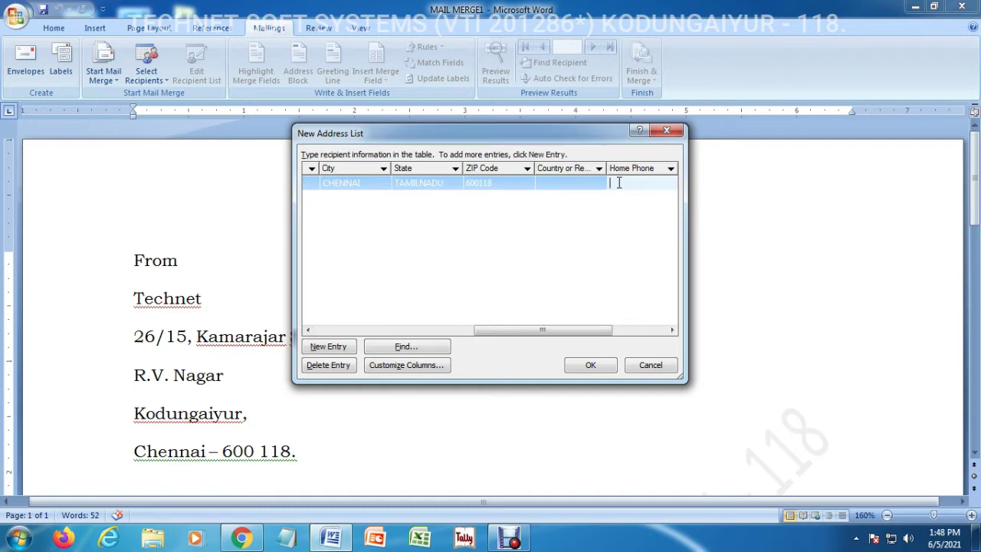
key(Tab)
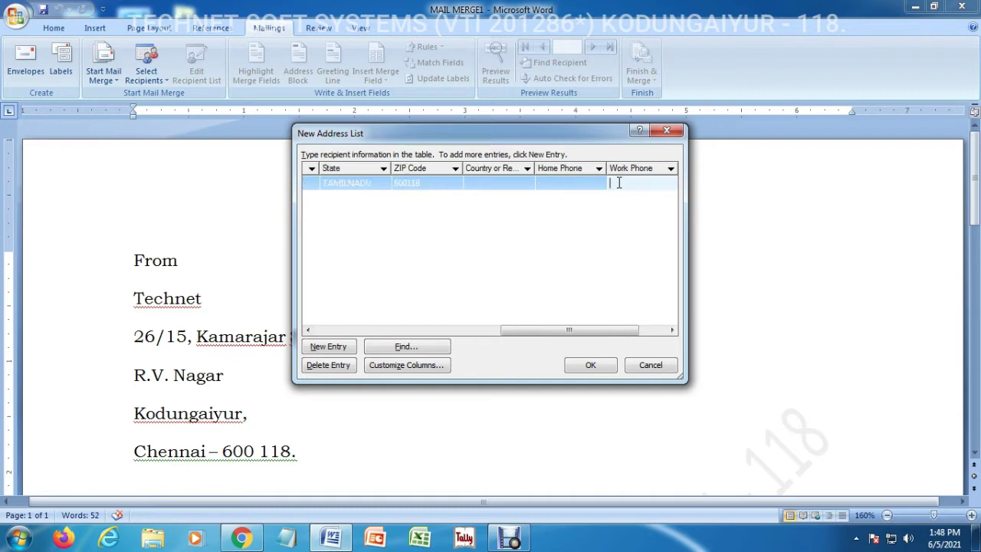
key(Tab)
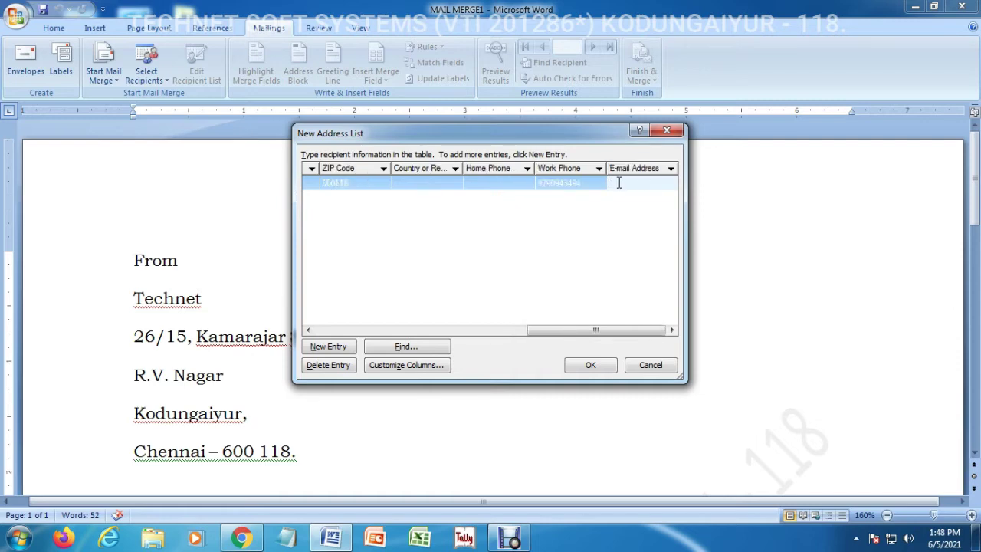
key(Tab)
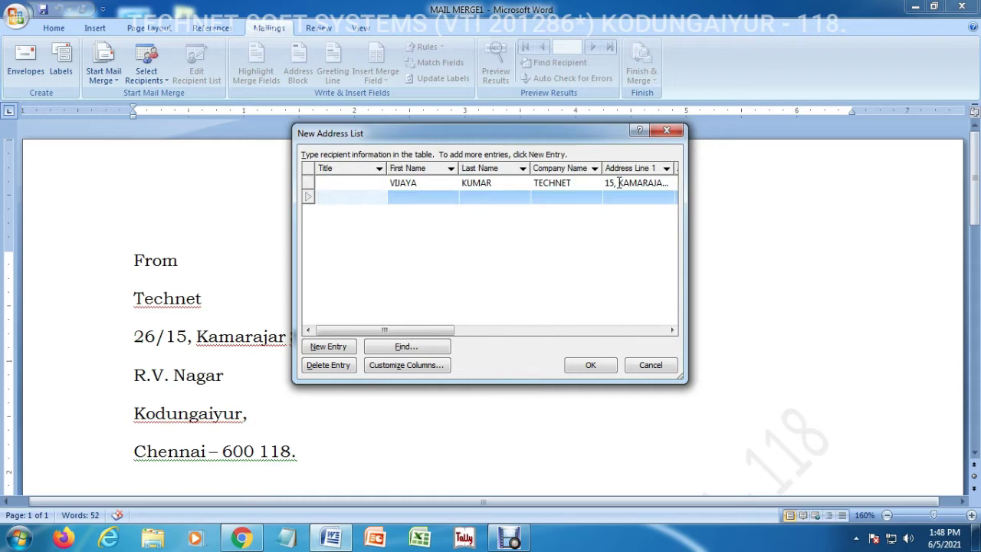
Check the first entry's address through e-mail fields and move on to a new blank row
click(650, 184)
key(Tab)
key(Tab)
key(Tab)
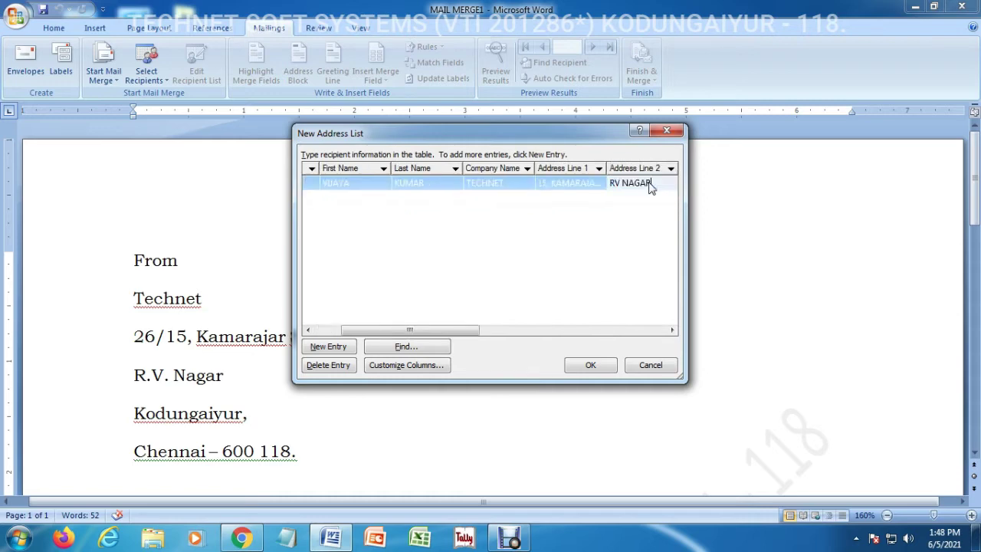
key(Tab)
key(Tab)
key(Tab)
key(Tab)
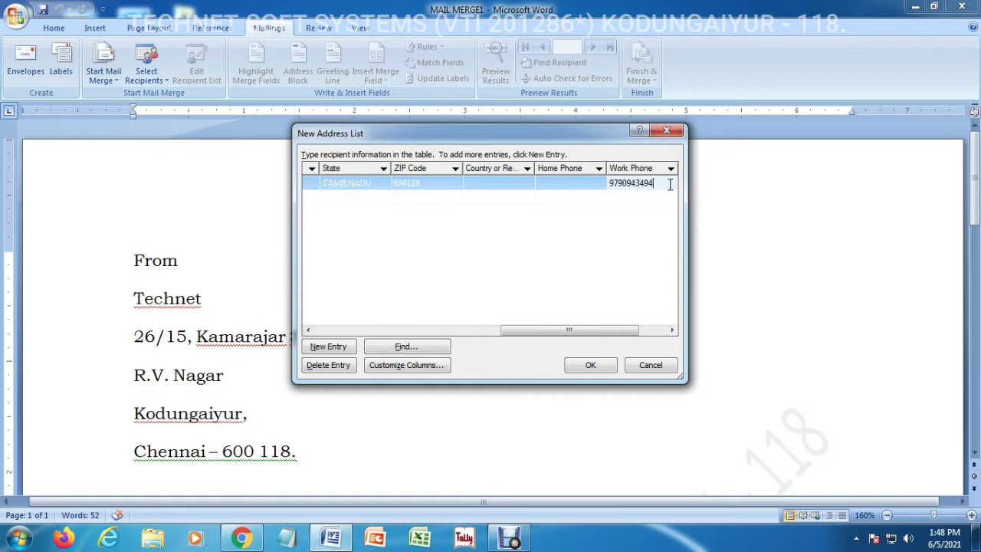
key(Tab)
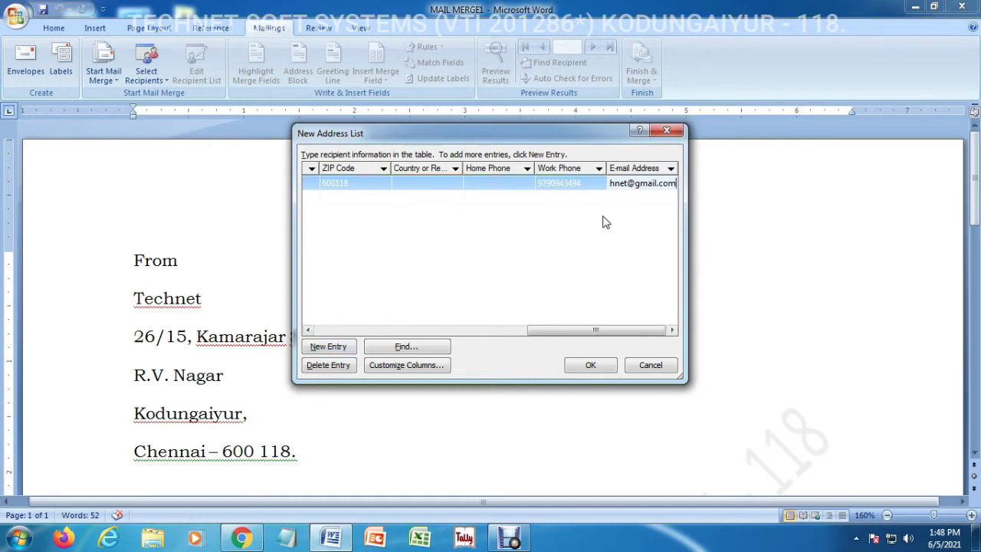
key(Tab)
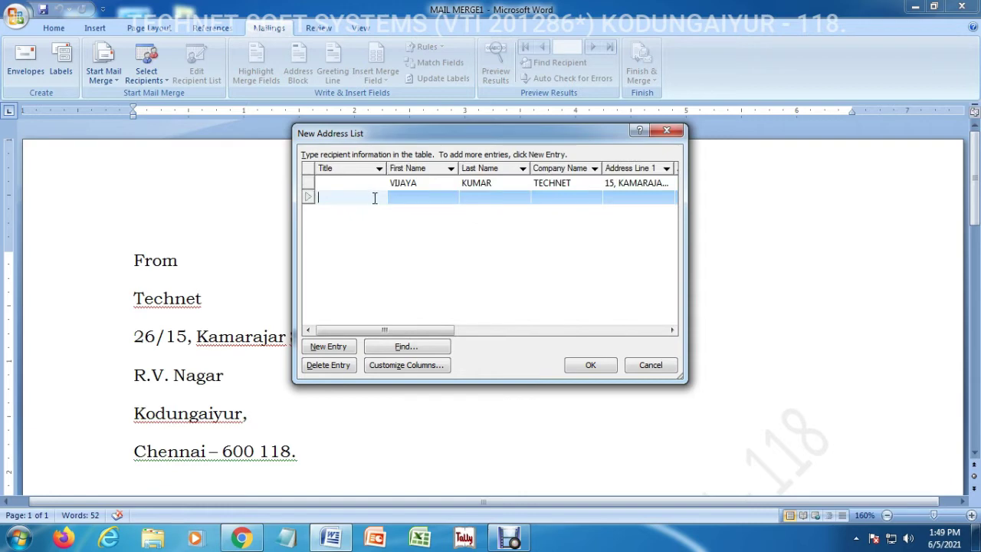
Enter the second recipient's first and last name and the company TECHNET
key(Tab)
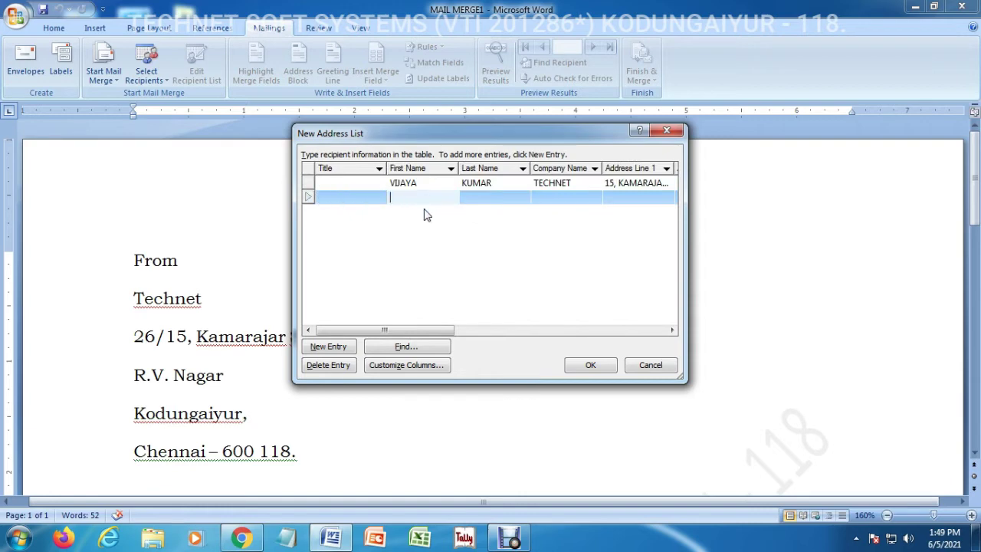
text(die)
key(BackSpace)
key(BackSpace)
key(Tab)
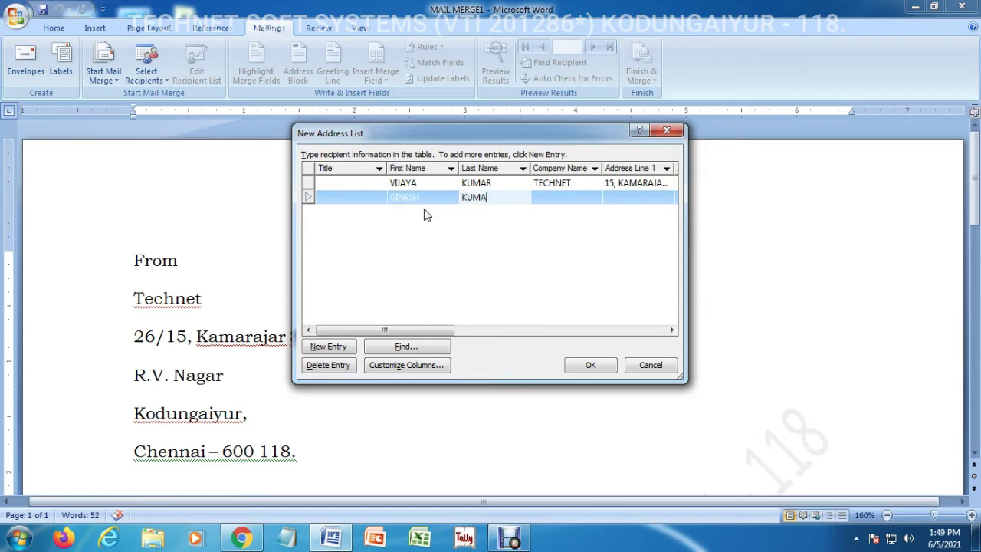
key(Tab)
text(T)
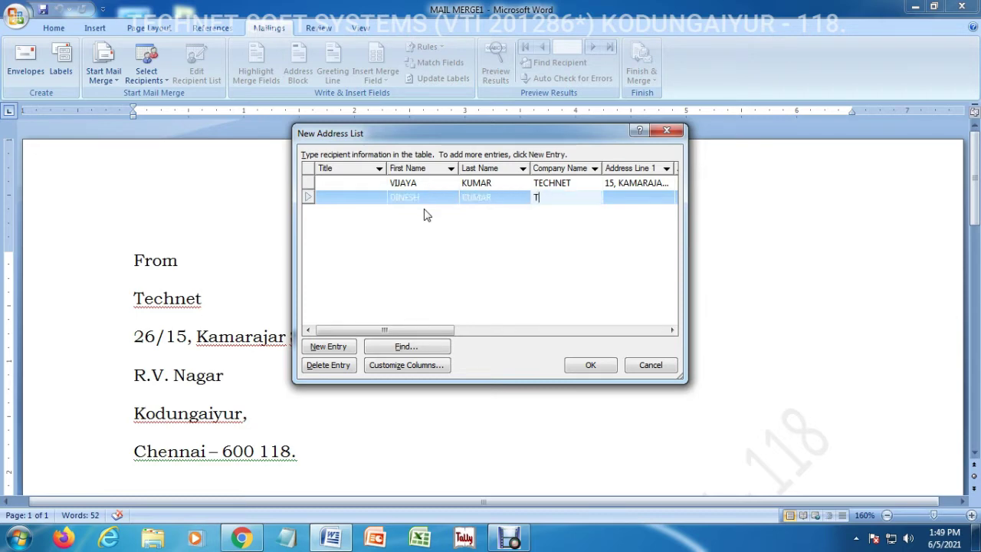
text(ECHNET)
Fill in the second recipient's two address lines, city CHENNAI and ZIP 600118
key(Tab)
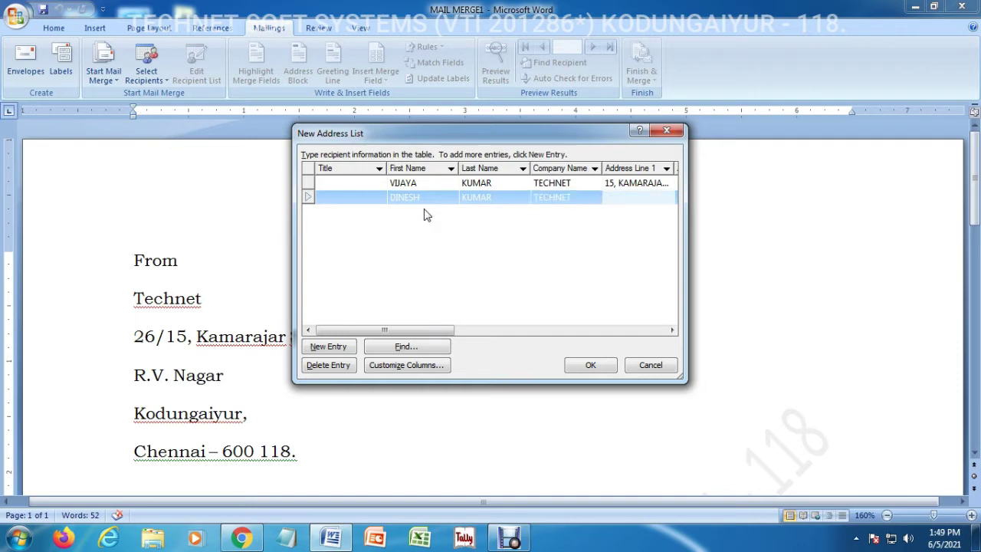
key(Tab)
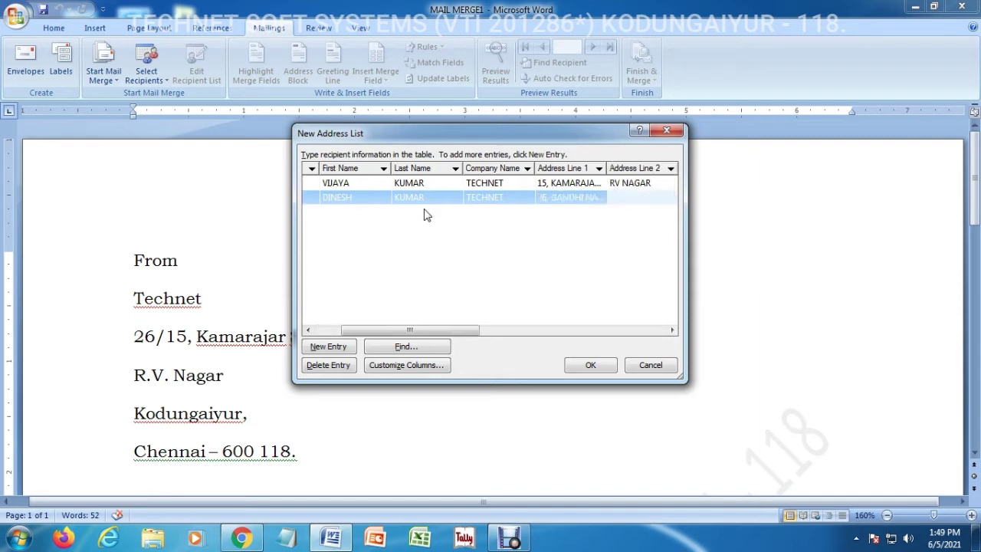
text(KODUNGAIYUR)
key(Tab)
text(CHENNAI)
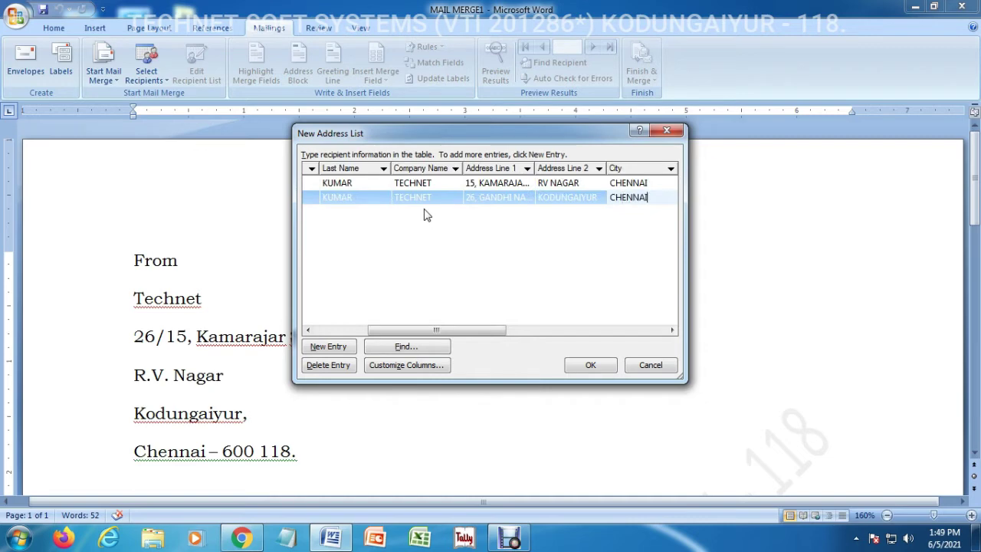
key(Tab)
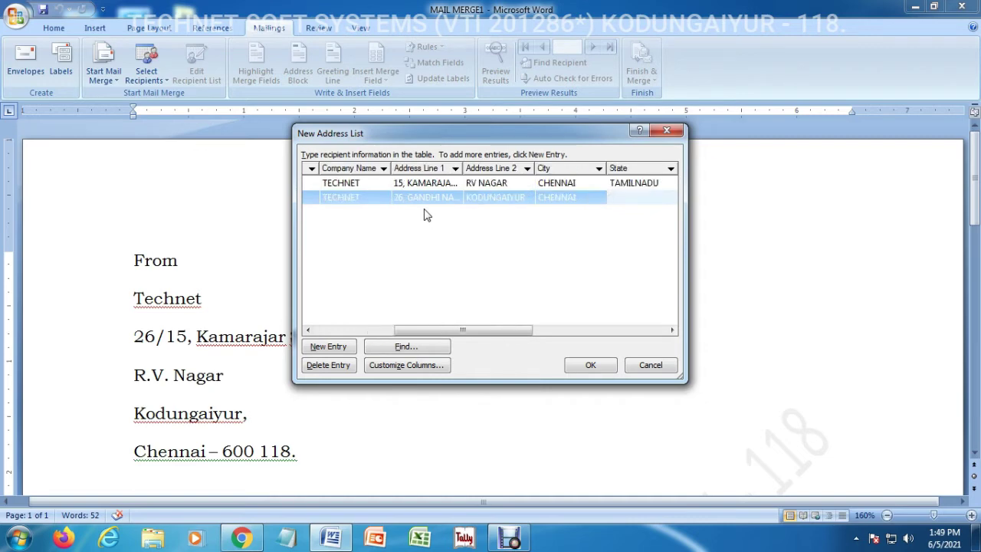
key(Tab)
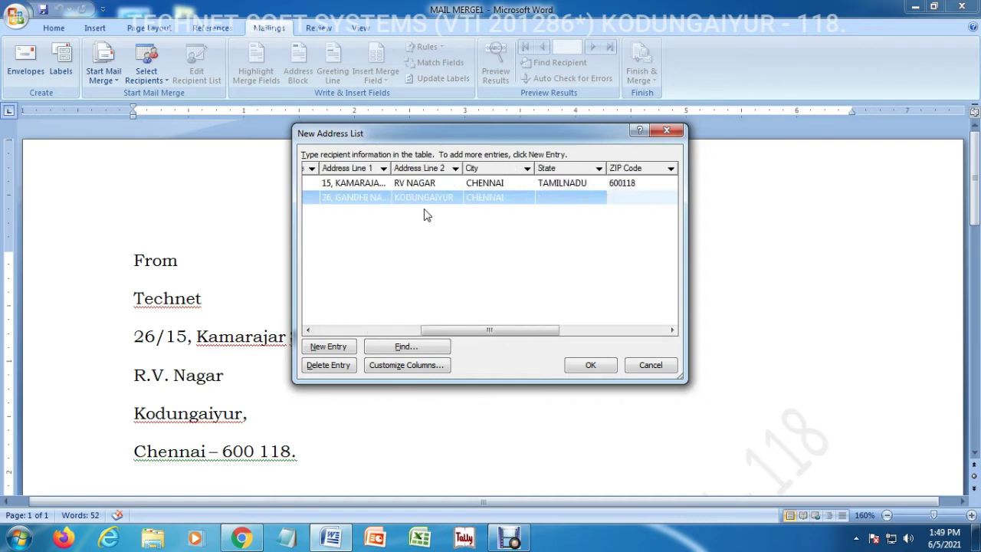
text(600118)
Add the second recipient's work phone number and e-mail address
key(Tab)
key(Tab)
key(Tab)
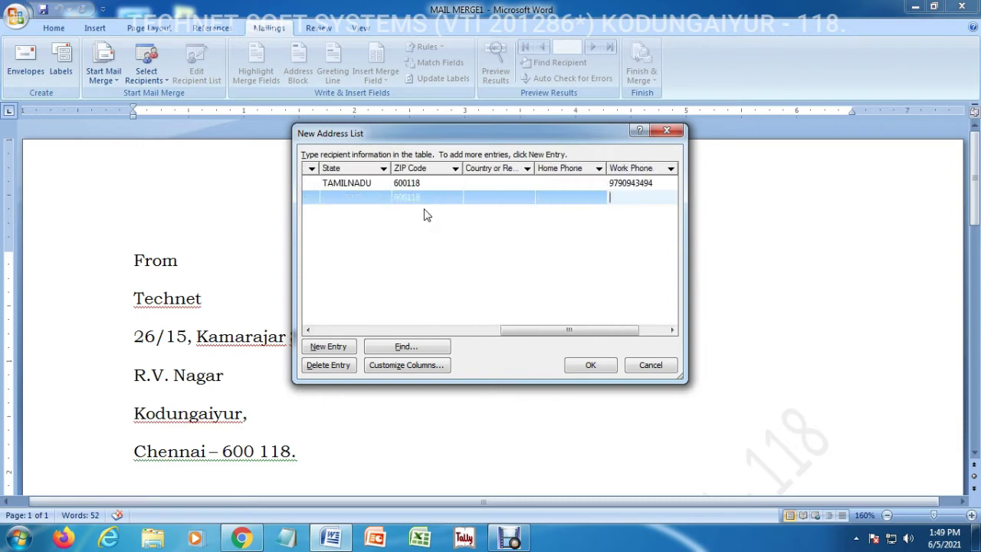
key(Tab)
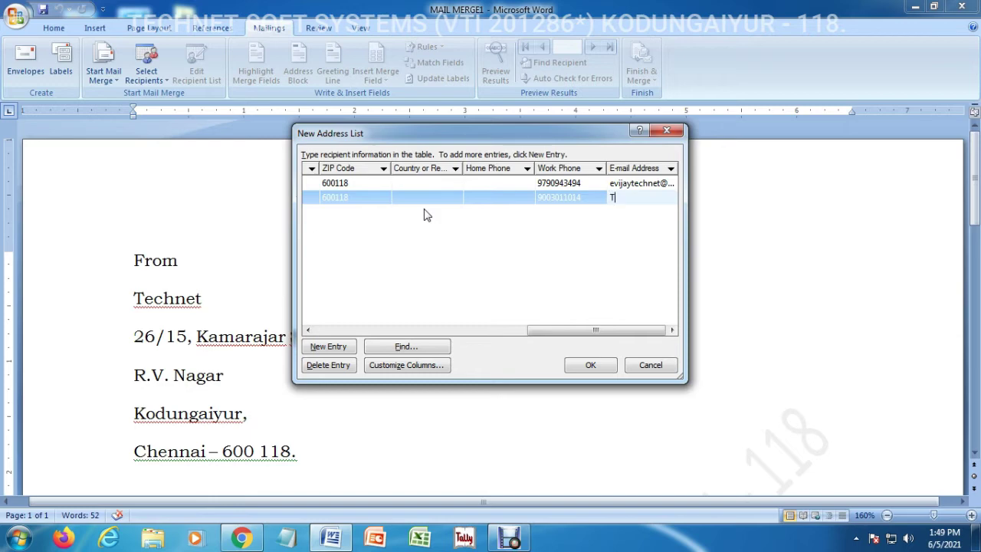
text(T)
key(BackSpace)
Add a third entry with the recipient's first and last name and the company TECHNET
click(328, 346)
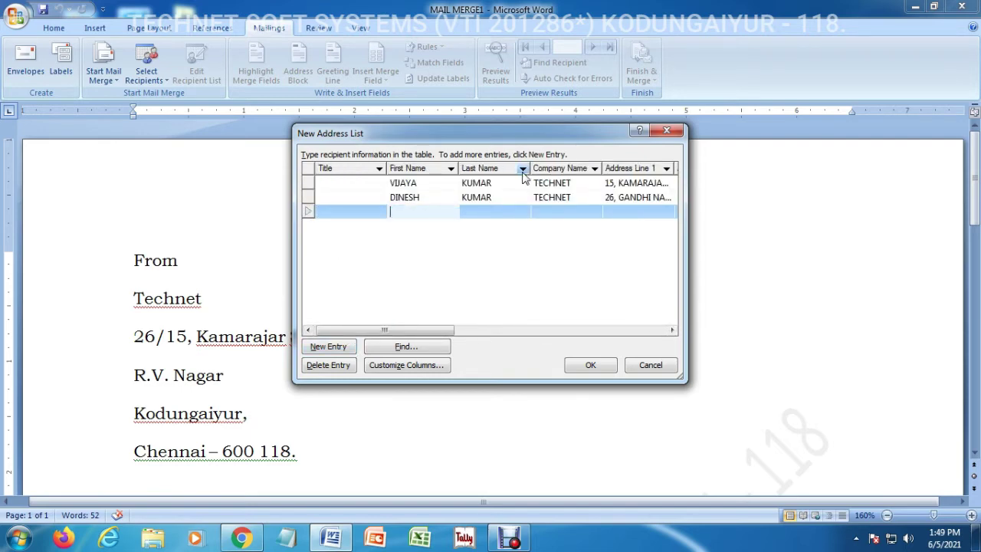
key(Tab)
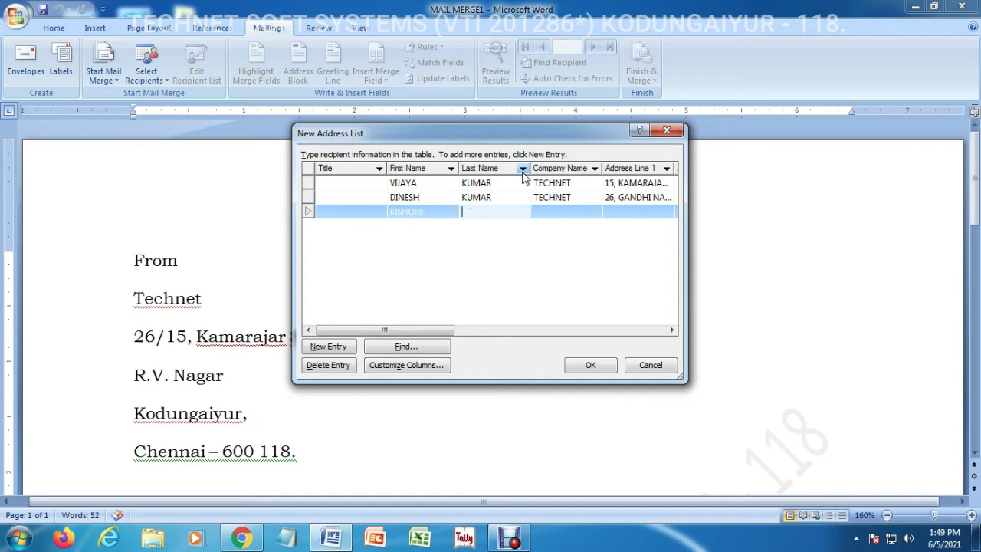
key(Tab)
text(TE)
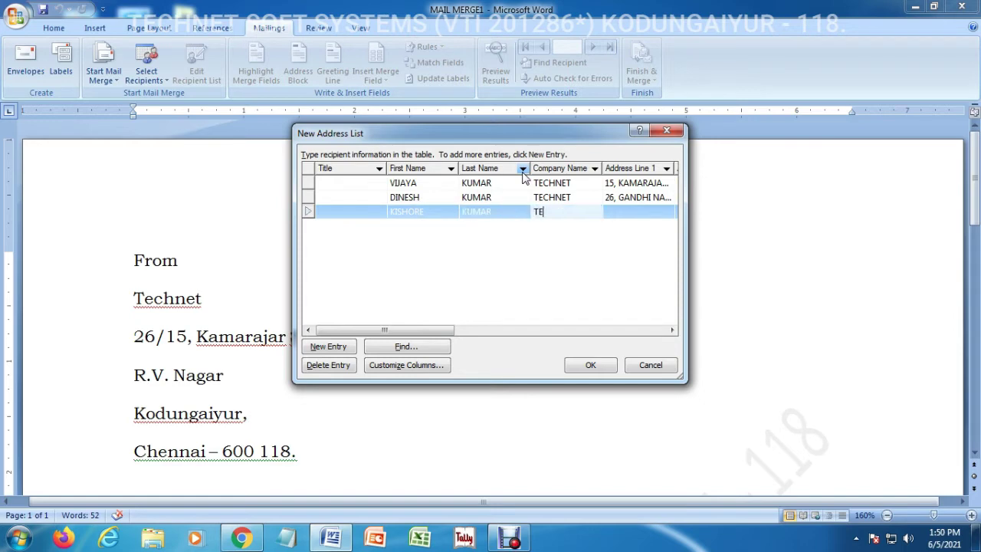
text(CHNET)
Fill in the third recipient's two address lines, city CHENNAI and ZIP 600118
key(Tab)
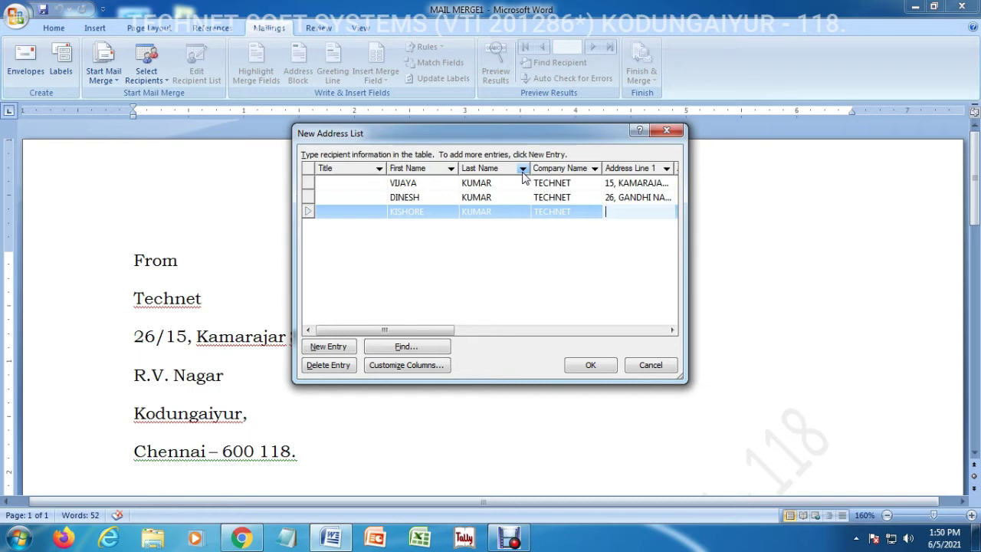
key(Tab)
text(KO)
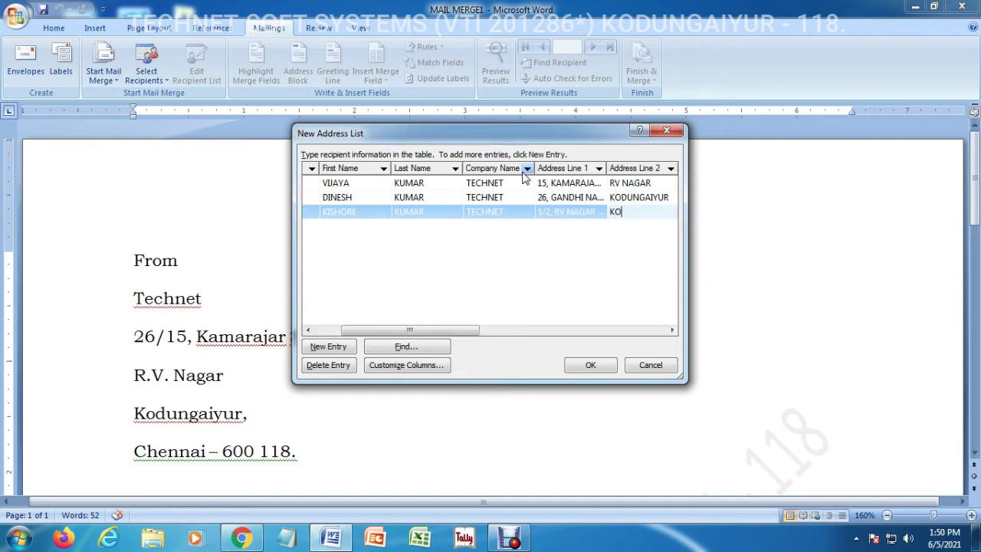
text(DUNGAIYUR)
key(Tab)
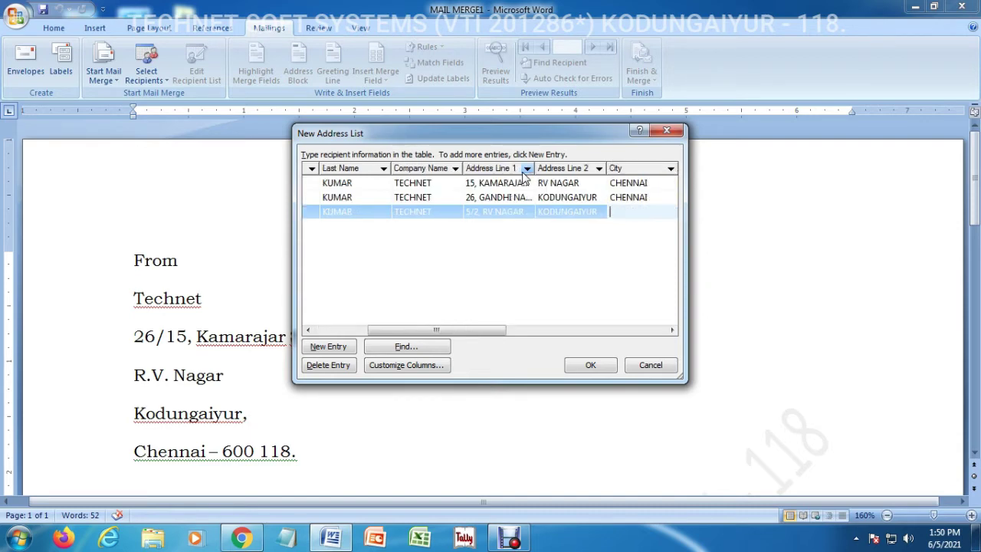
text(CHENNAI)
key(Tab)
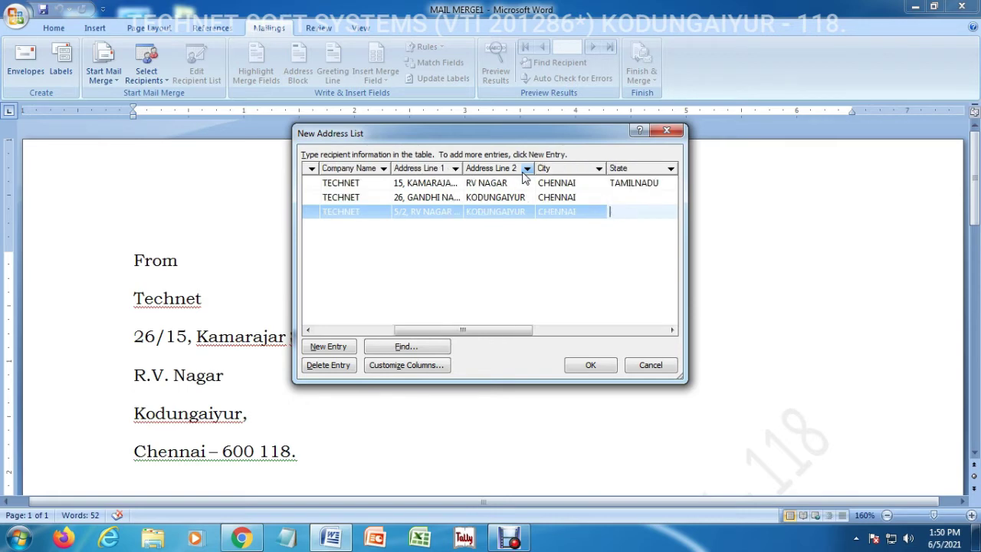
key(Tab)
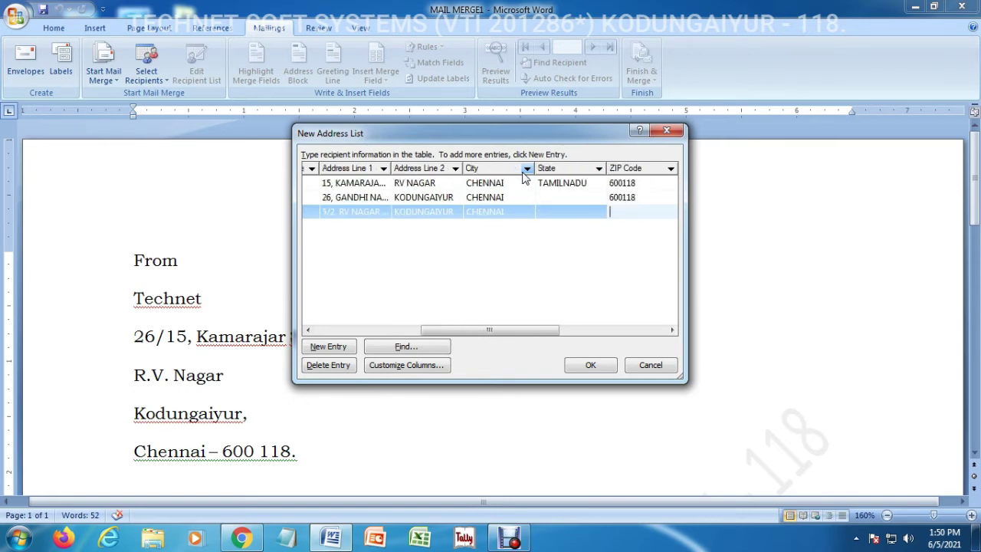
text(600118)
Enter the third recipient's work phone number
key(Tab)
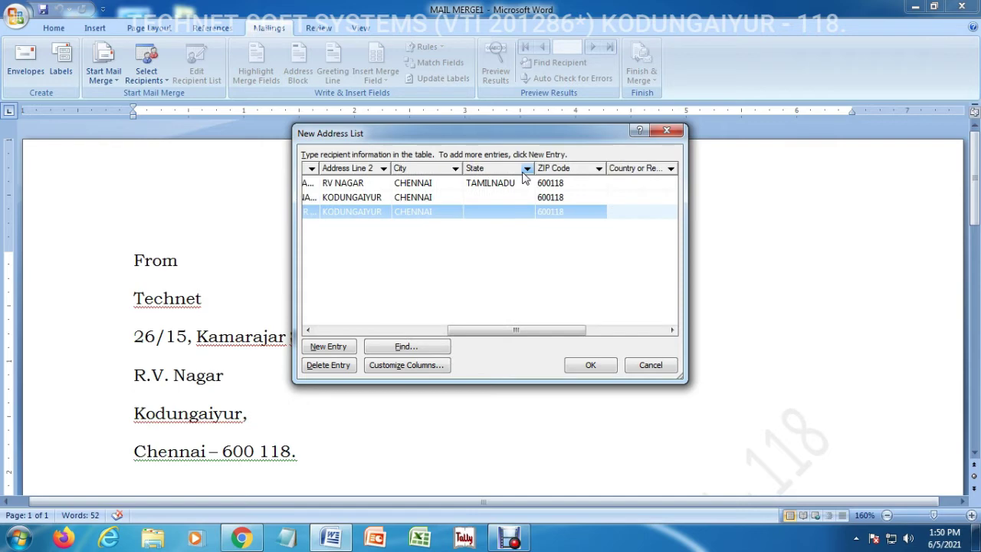
key(Tab)
key(Tab)
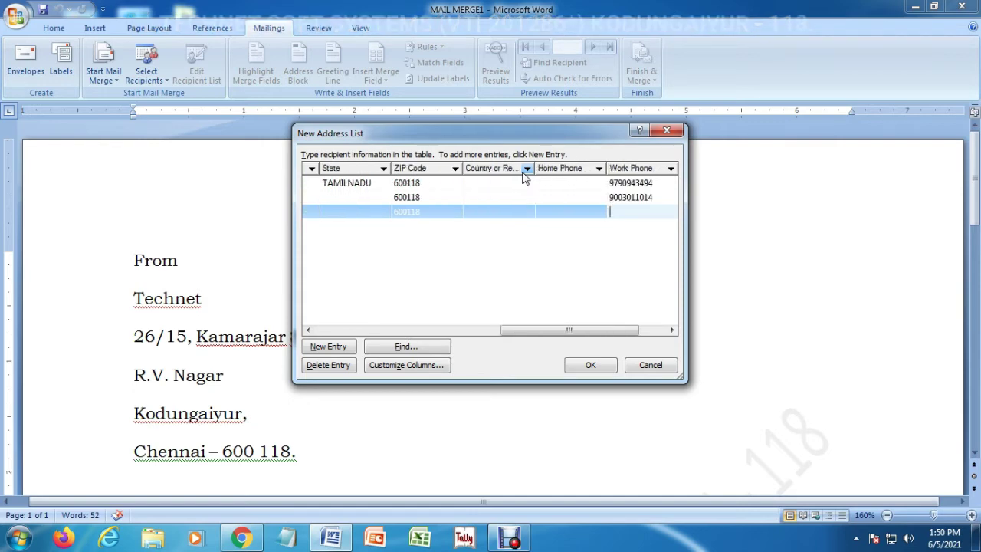
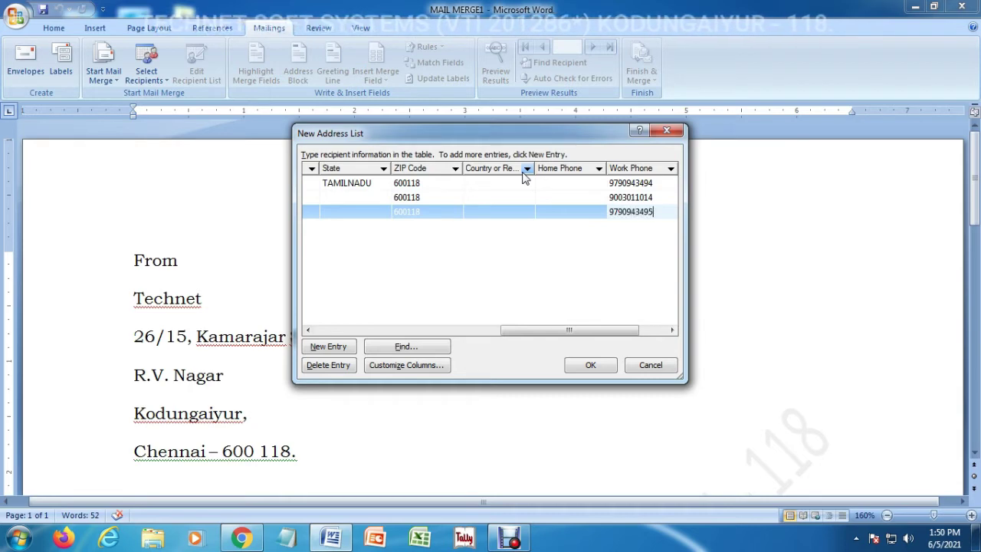
key(Tab)
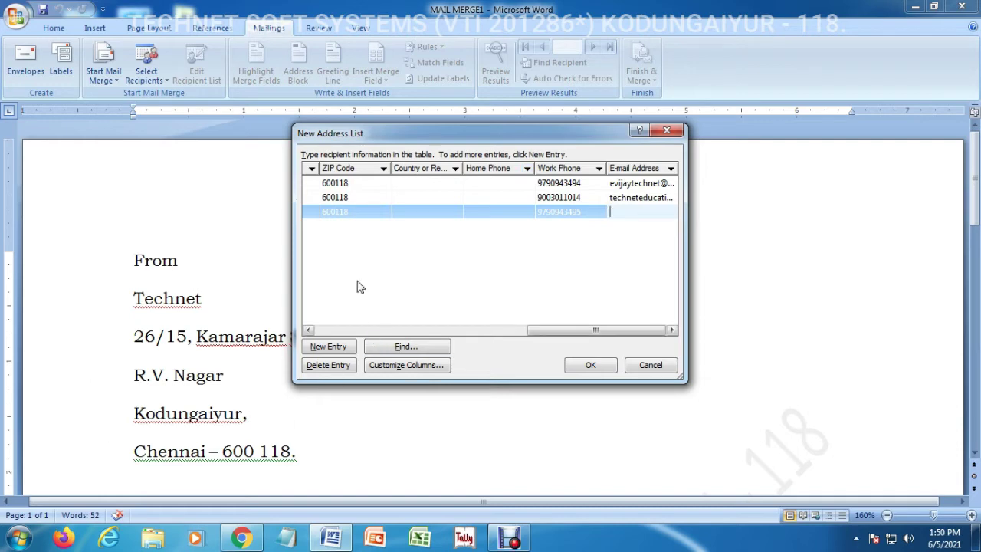
click(308, 330)
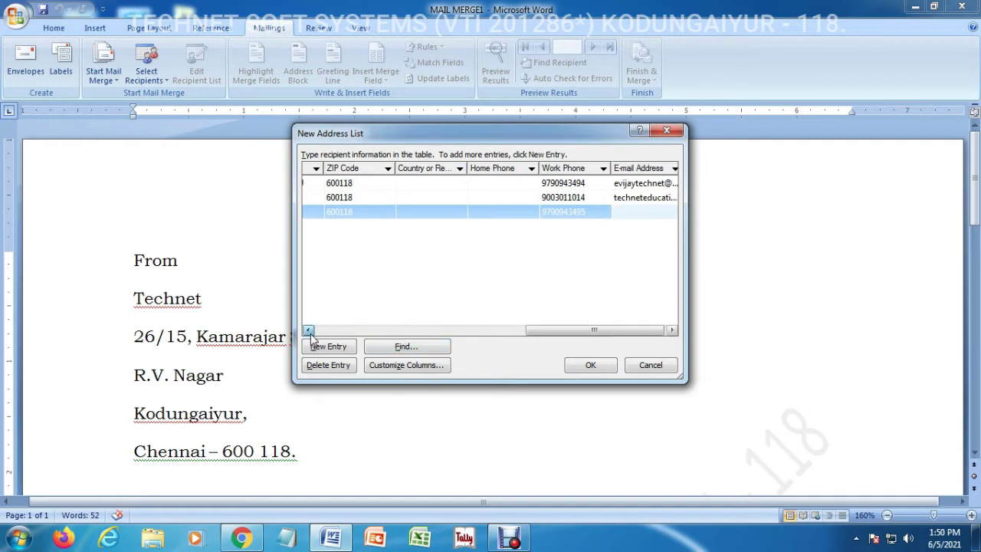
click(309, 331)
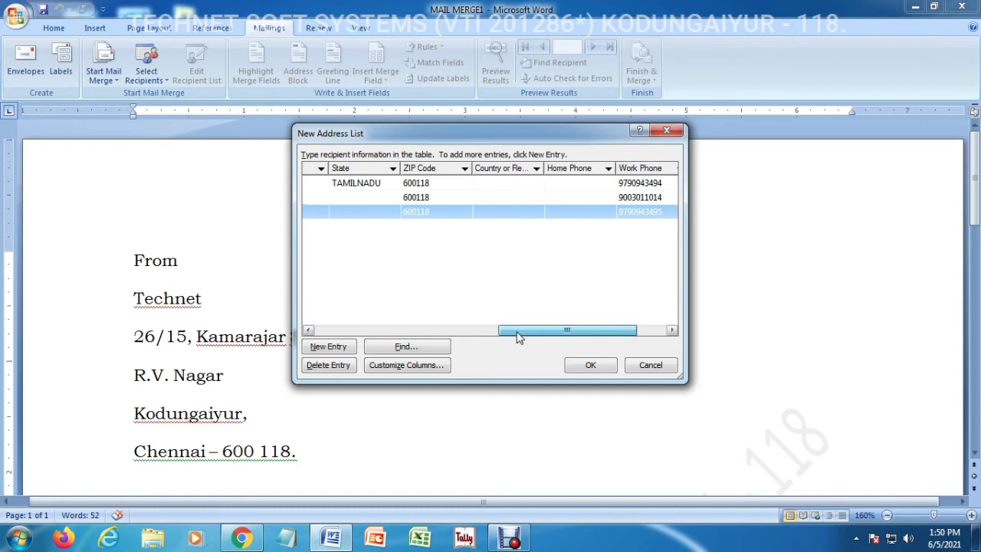
drag(518, 337, 324, 342)
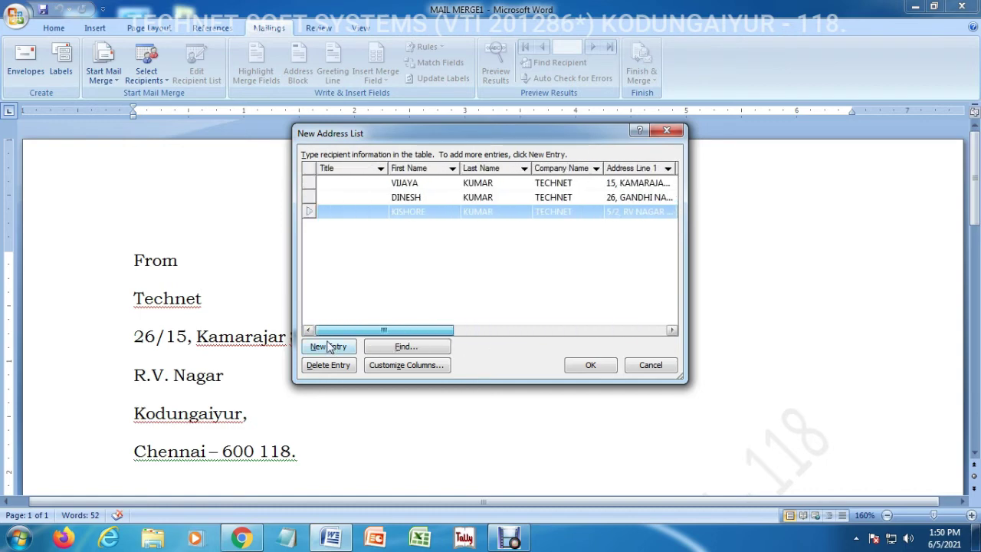
click(308, 183)
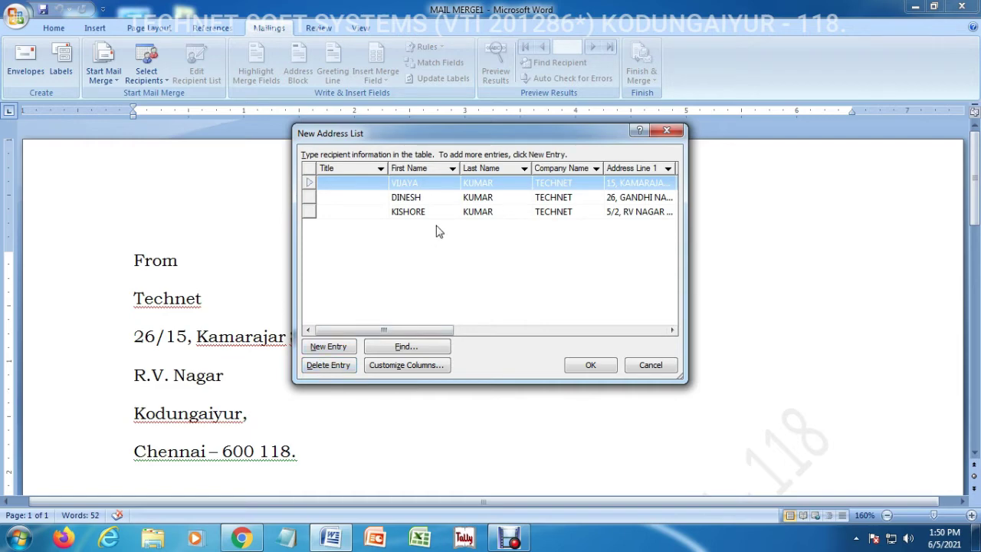
click(317, 216)
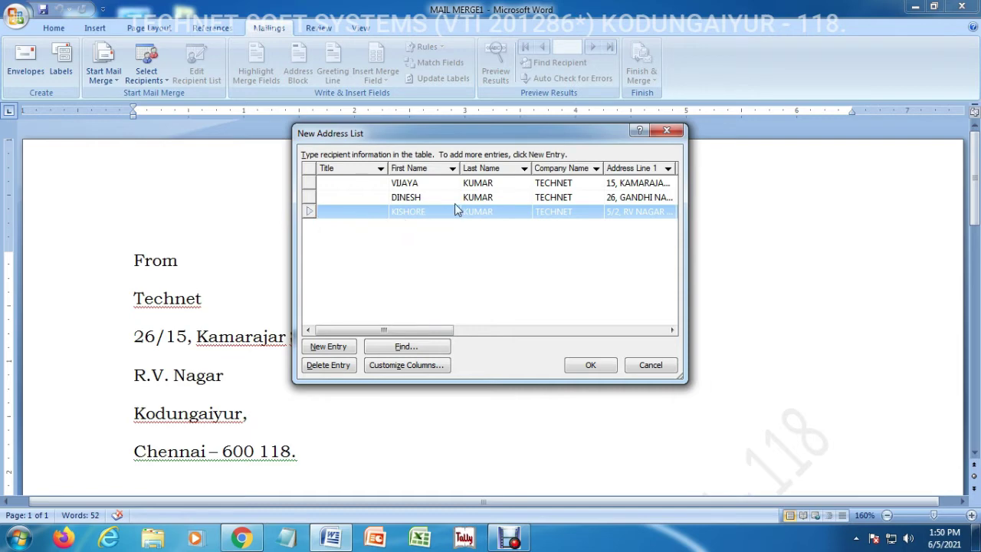
click(500, 261)
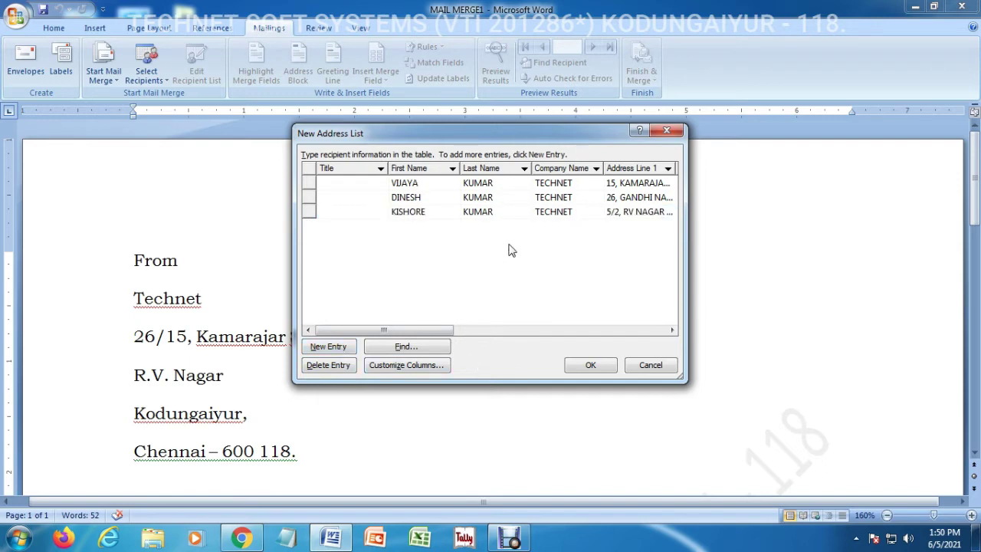
Save the address list as '1' in the ONLINE RECORDING folder on drive D
click(584, 366)
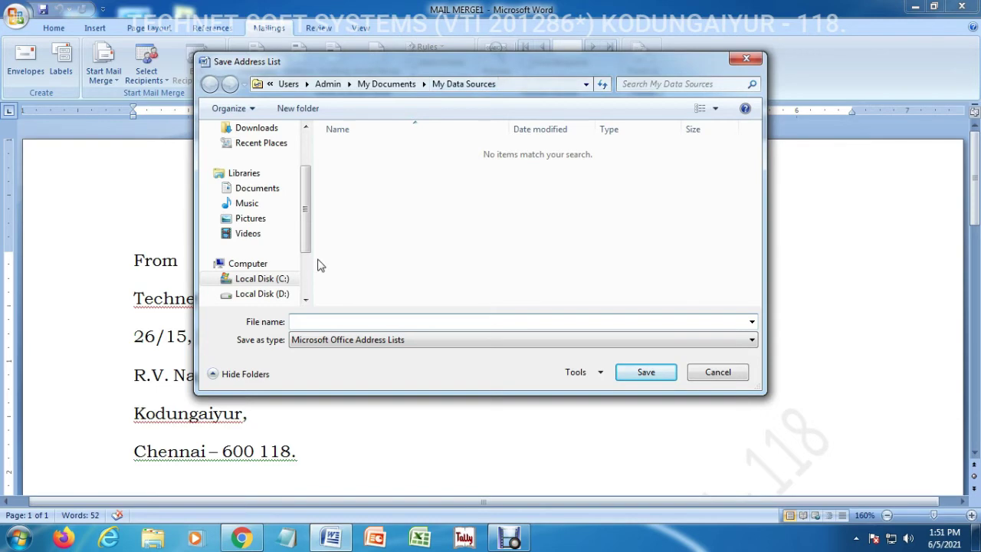
click(265, 294)
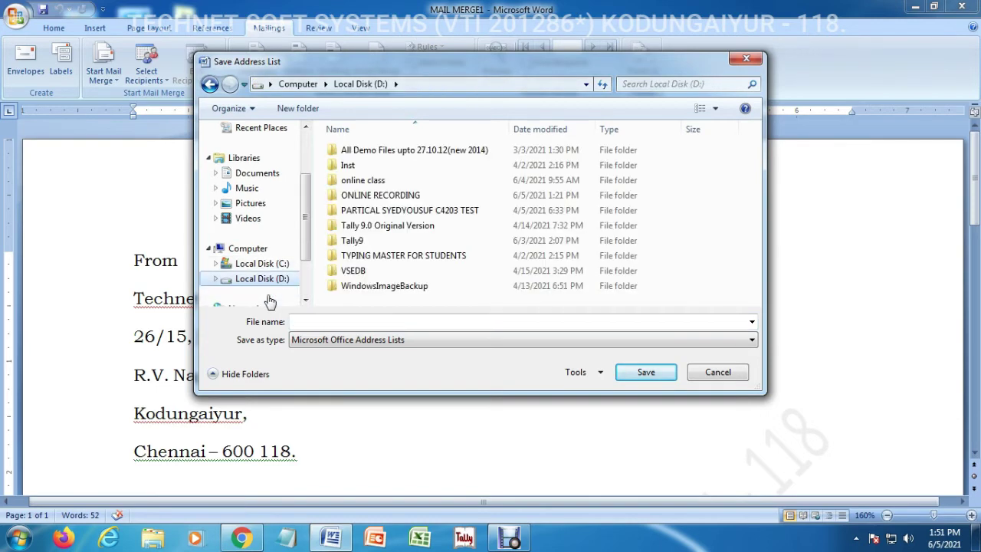
double_click(394, 194)
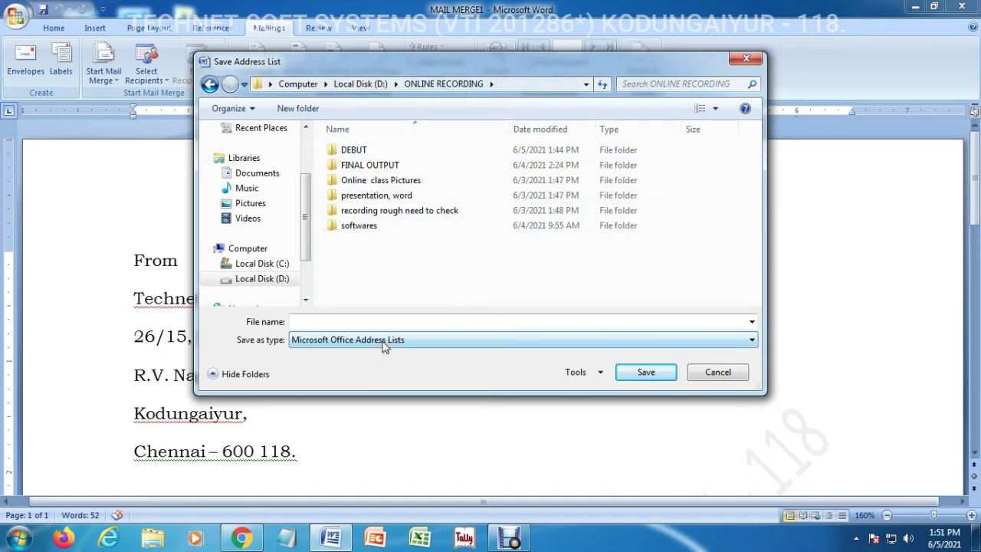
click(321, 324)
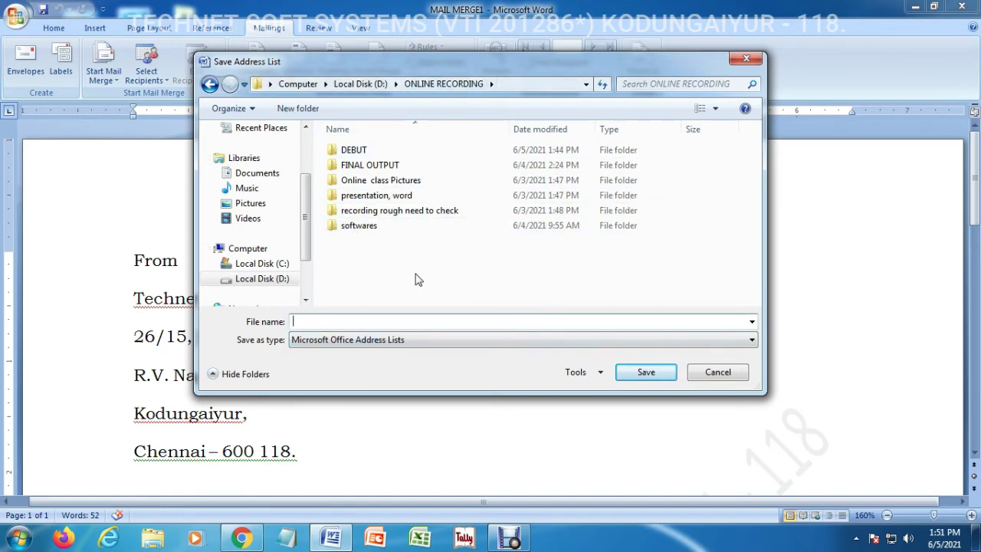
text(1)
click(649, 378)
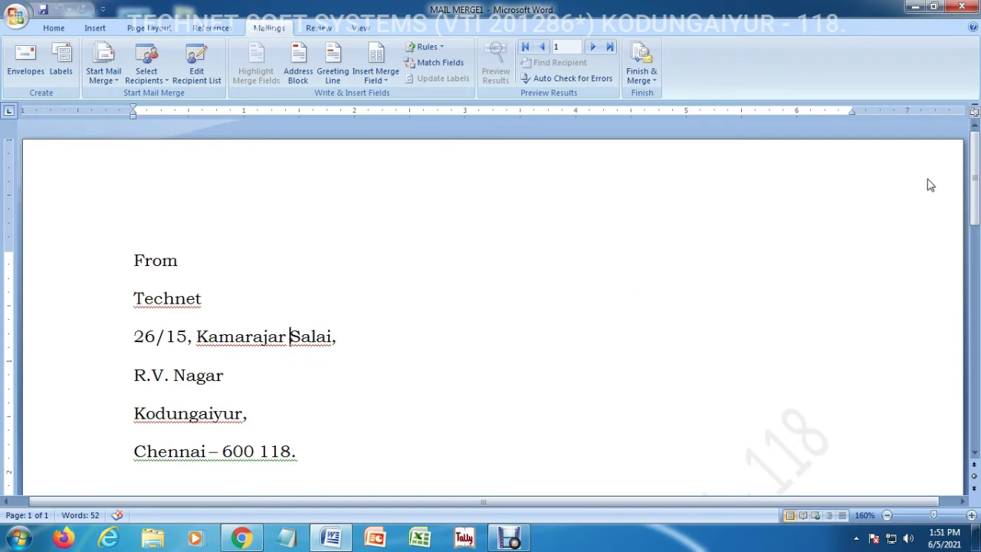
Scroll the letter down to the empty line under To
drag(974, 180, 972, 252)
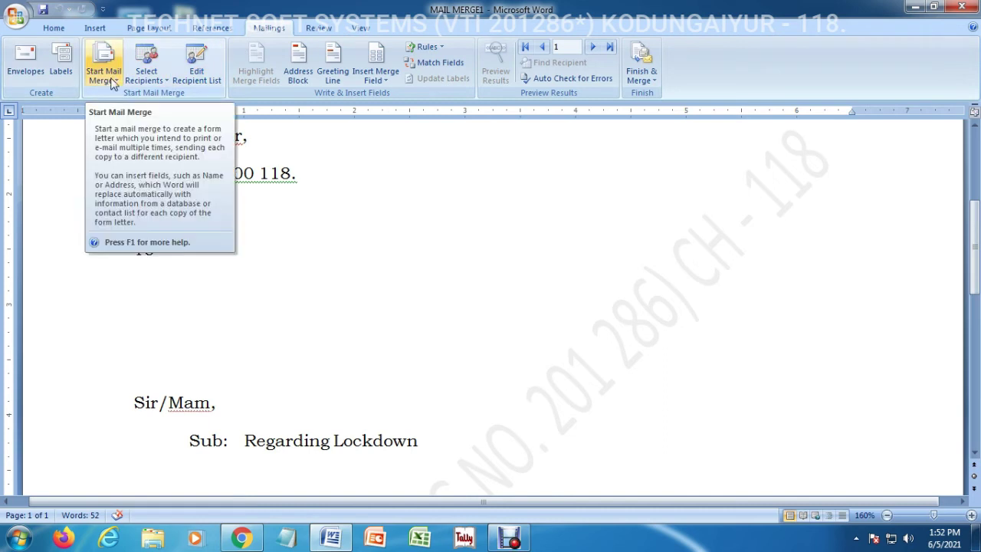
click(205, 76)
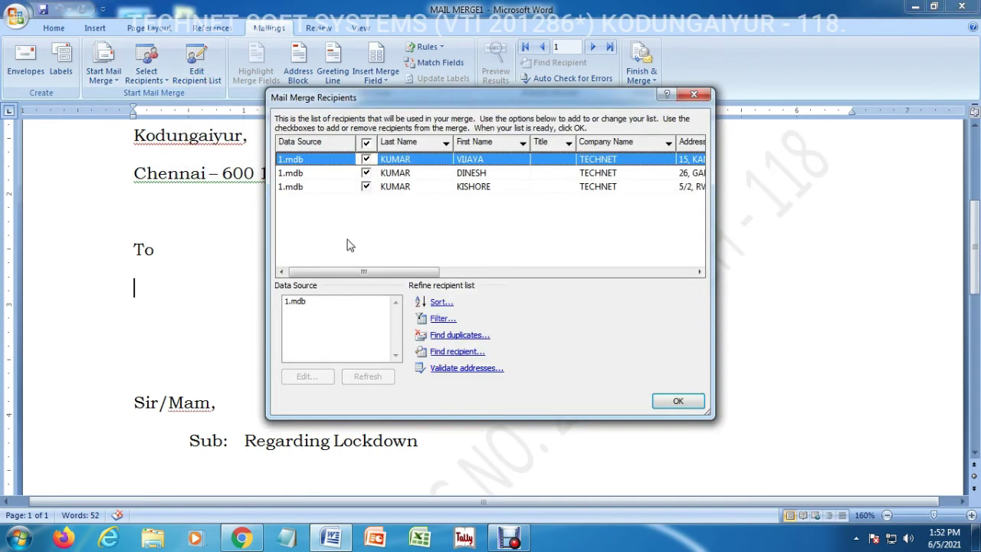
click(294, 175)
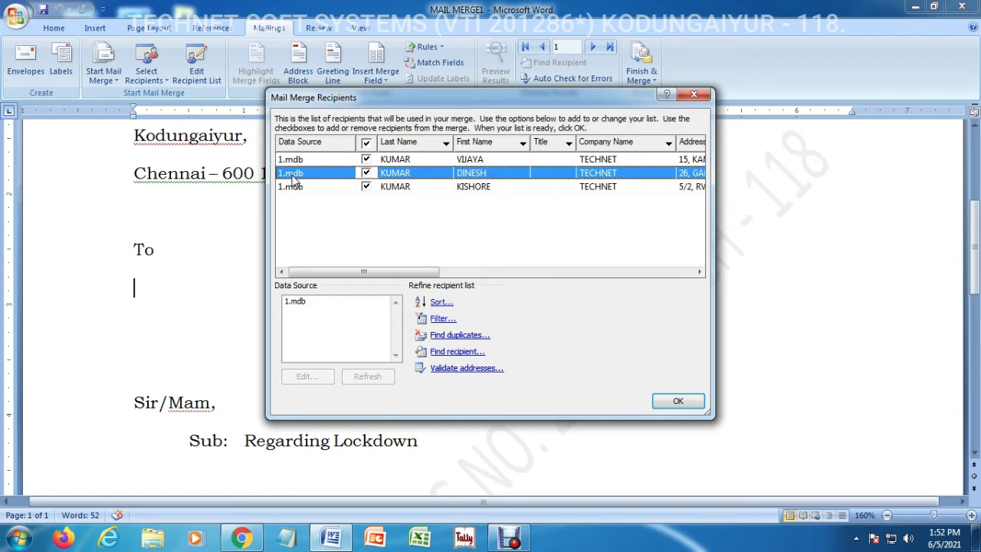
click(303, 307)
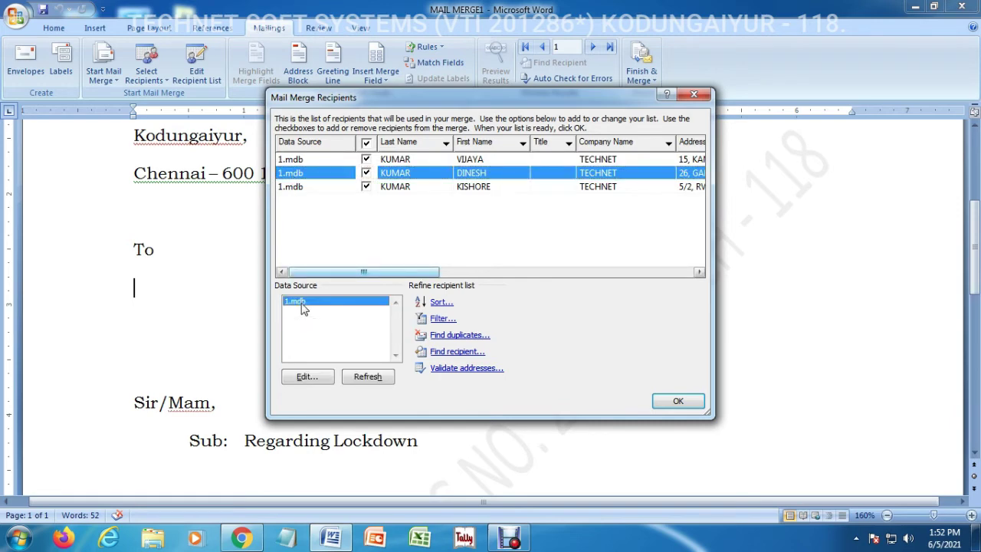
click(307, 377)
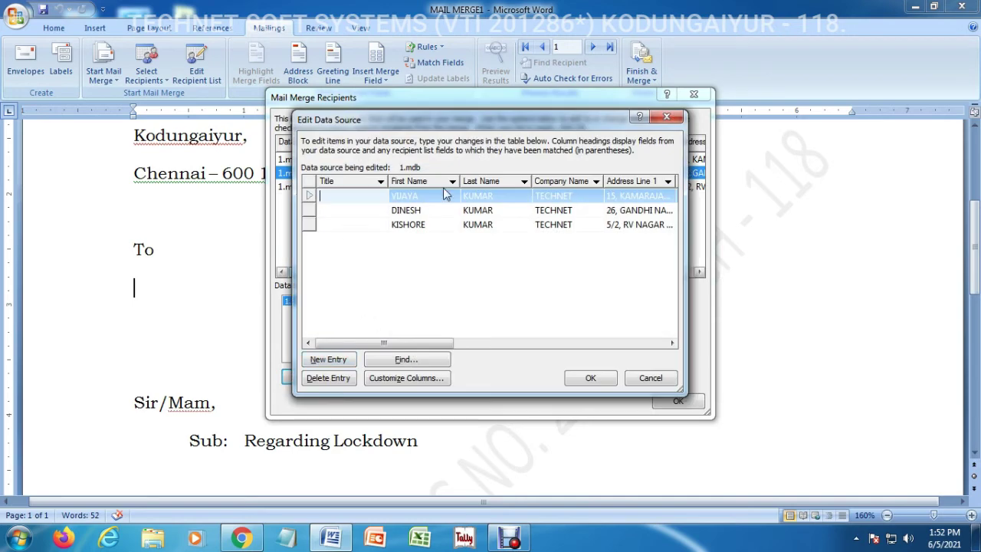
click(502, 199)
click(571, 199)
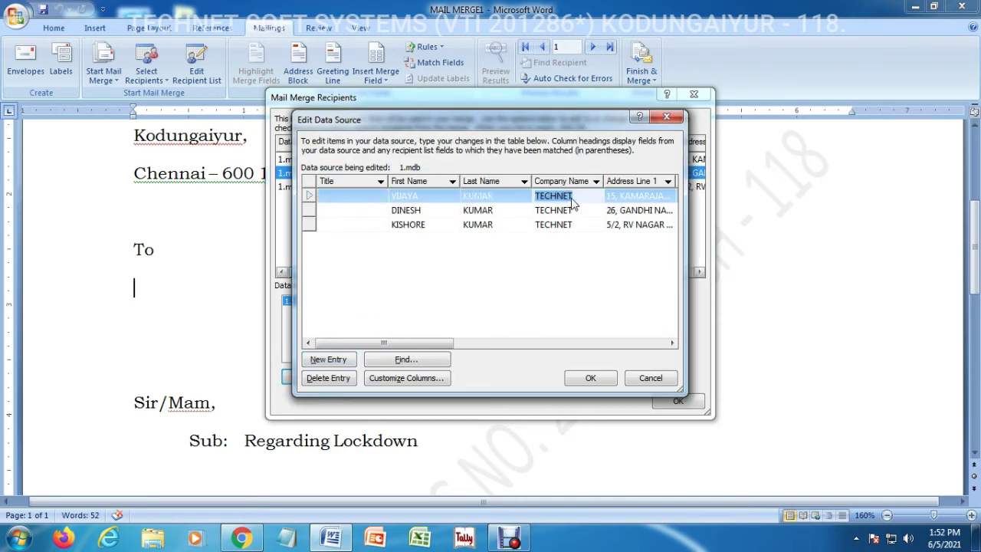
click(650, 378)
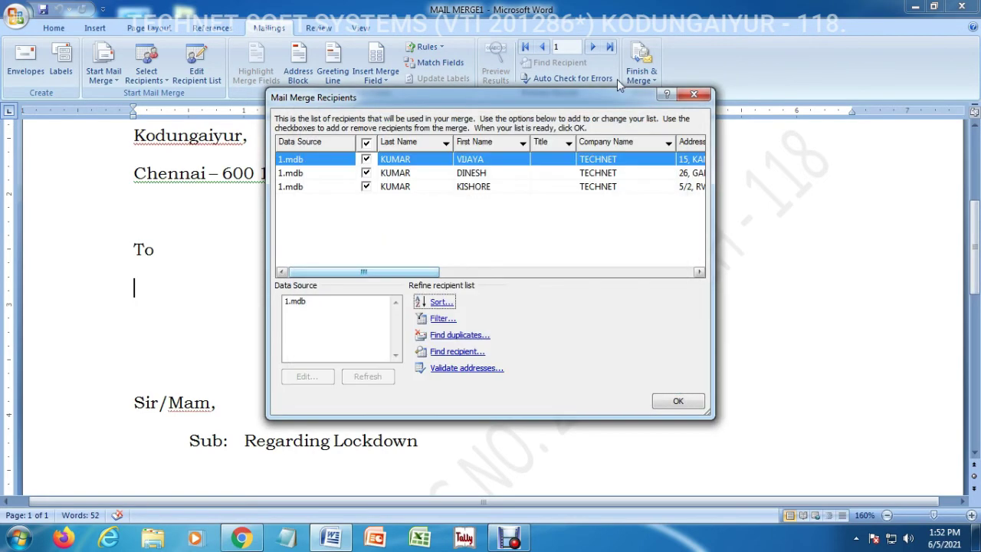
click(677, 400)
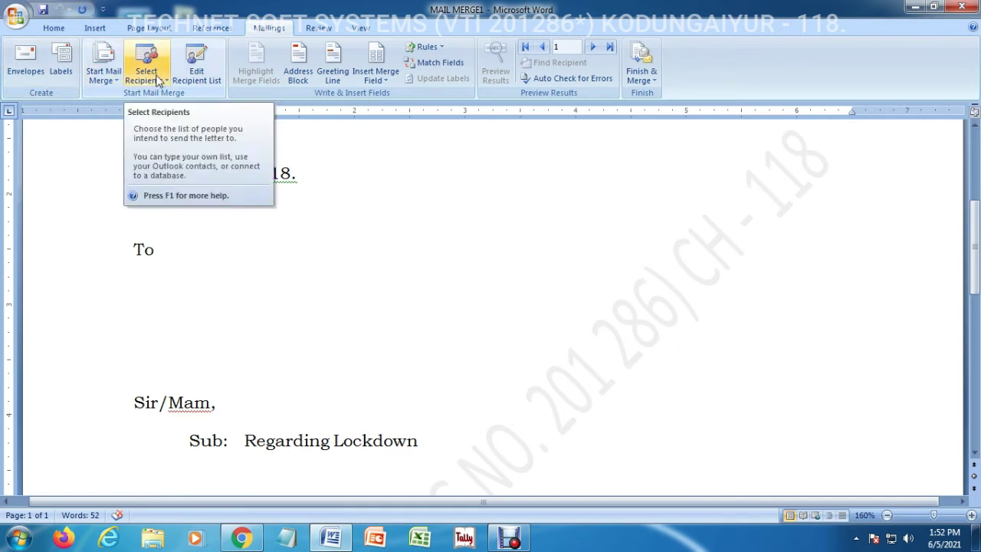
click(157, 77)
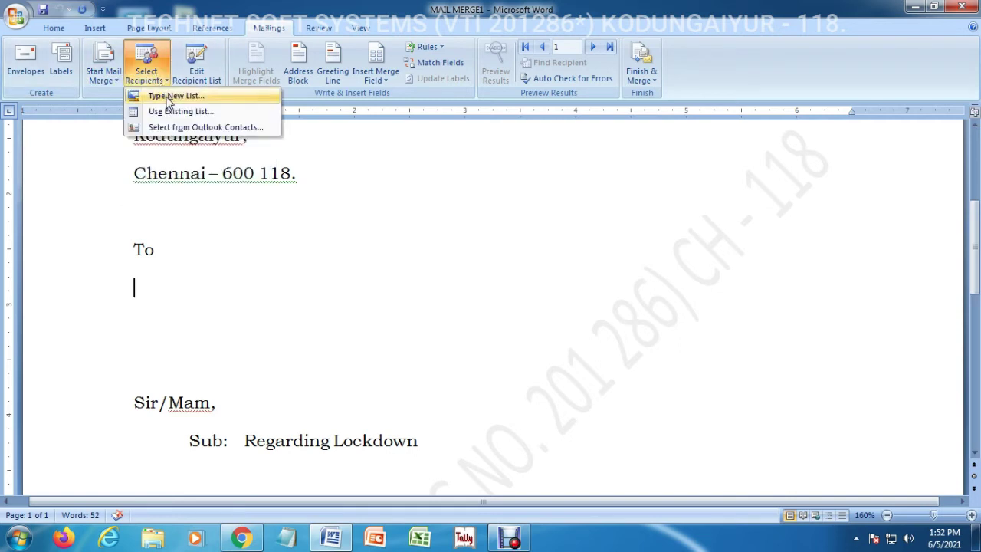
click(192, 67)
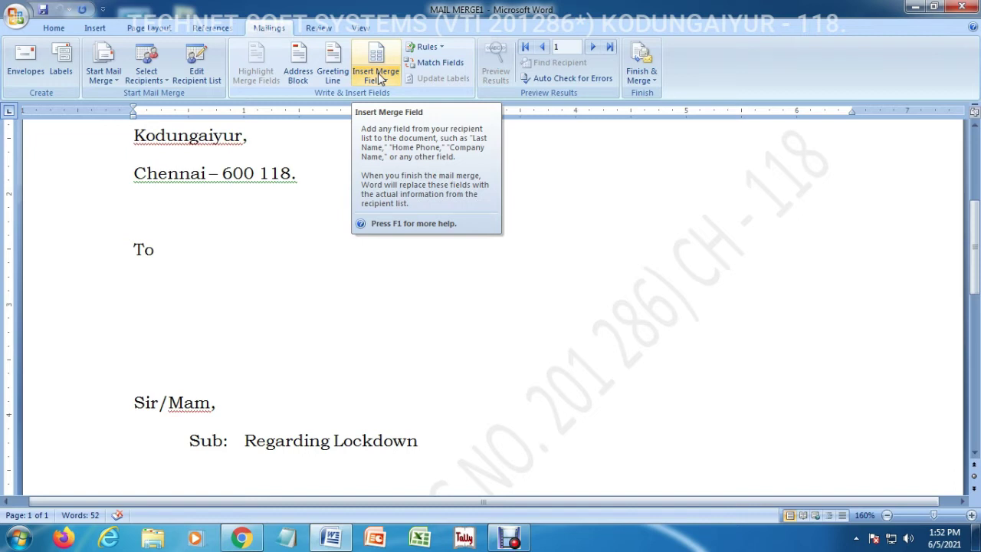
click(378, 78)
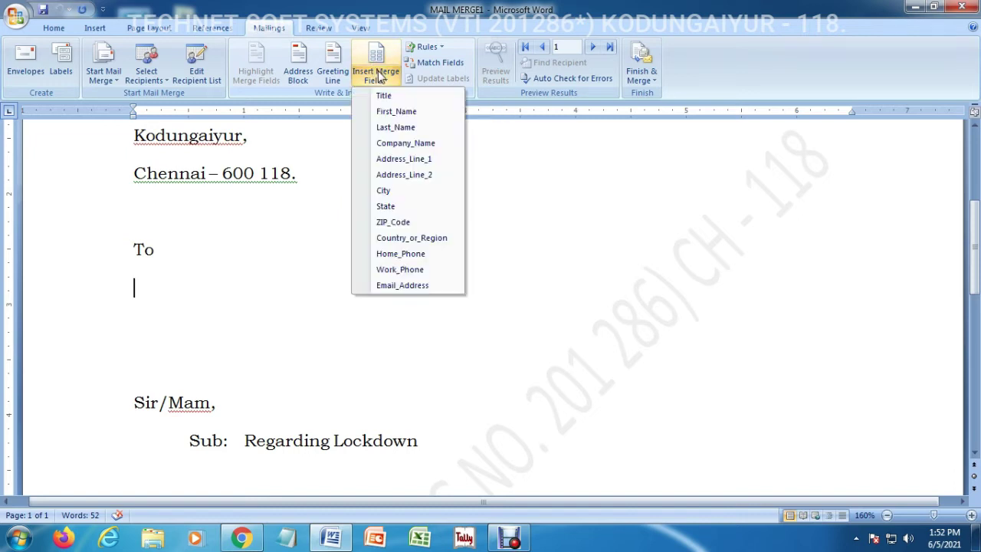
click(379, 77)
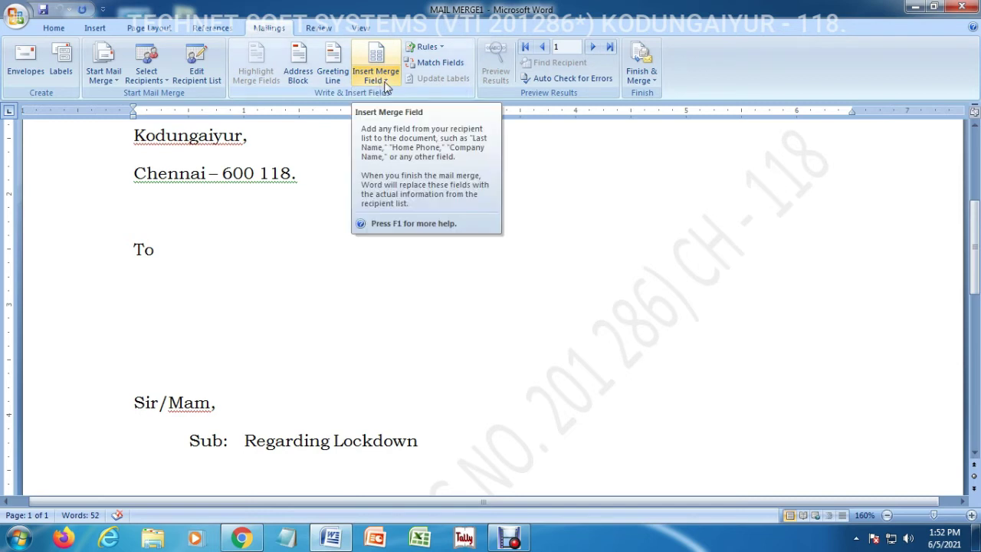
click(380, 78)
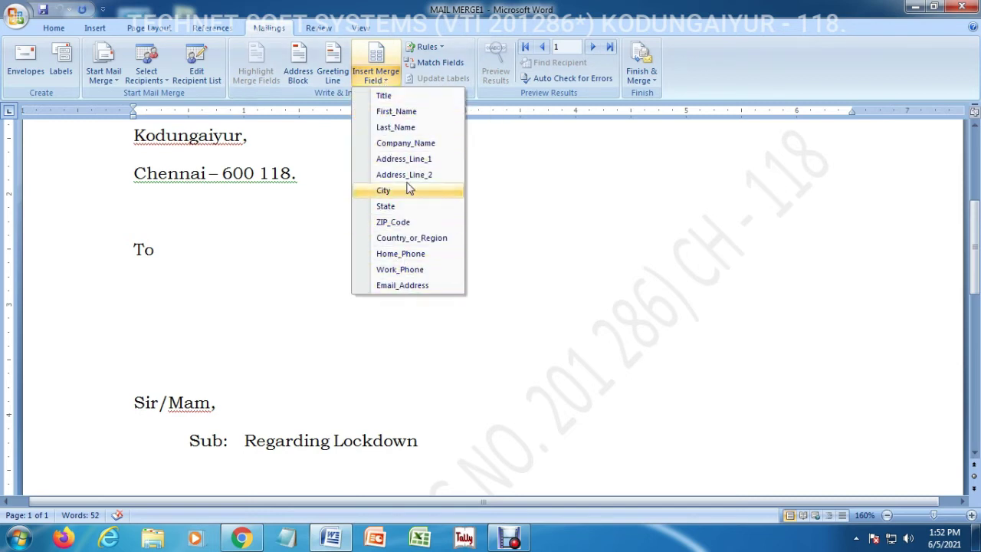
click(379, 66)
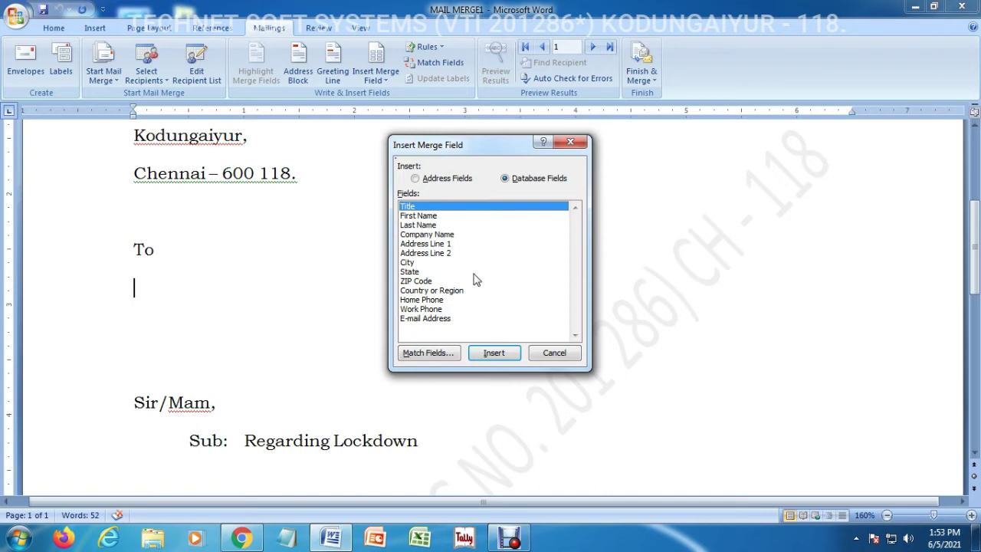
click(431, 217)
click(496, 354)
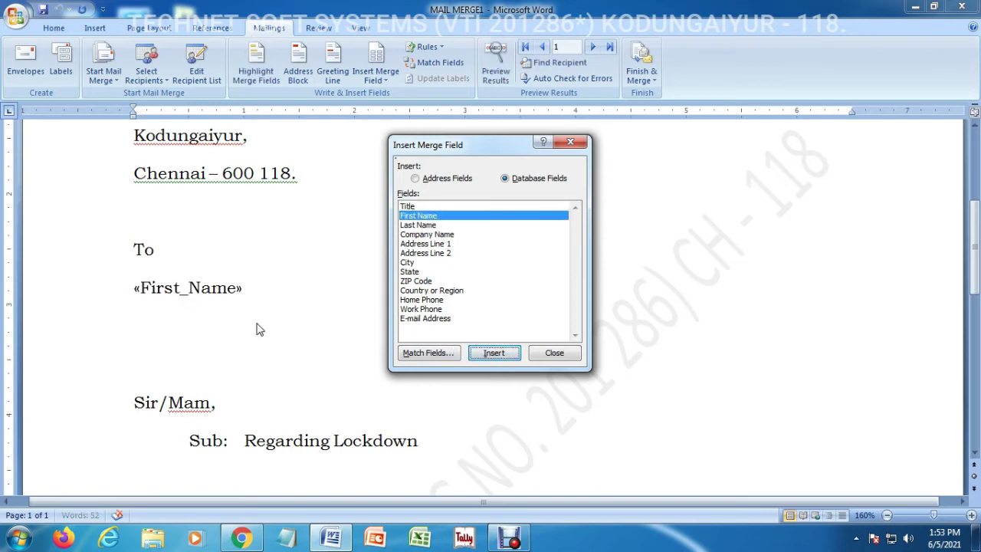
click(422, 226)
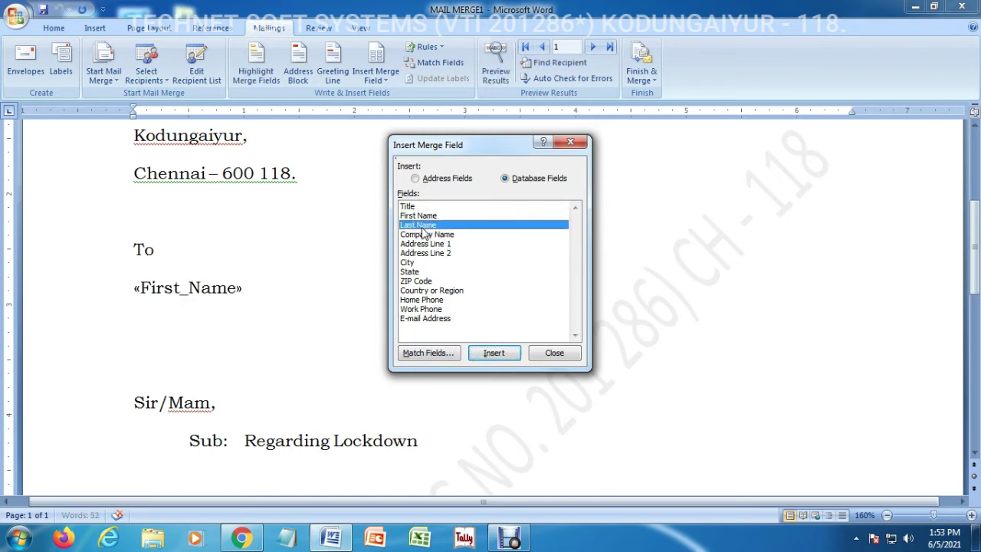
click(490, 357)
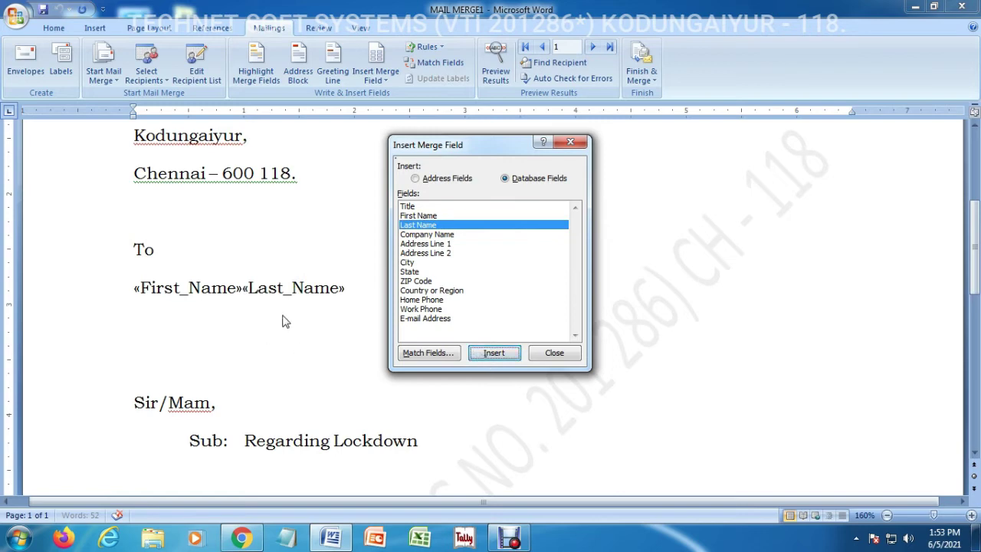
click(553, 352)
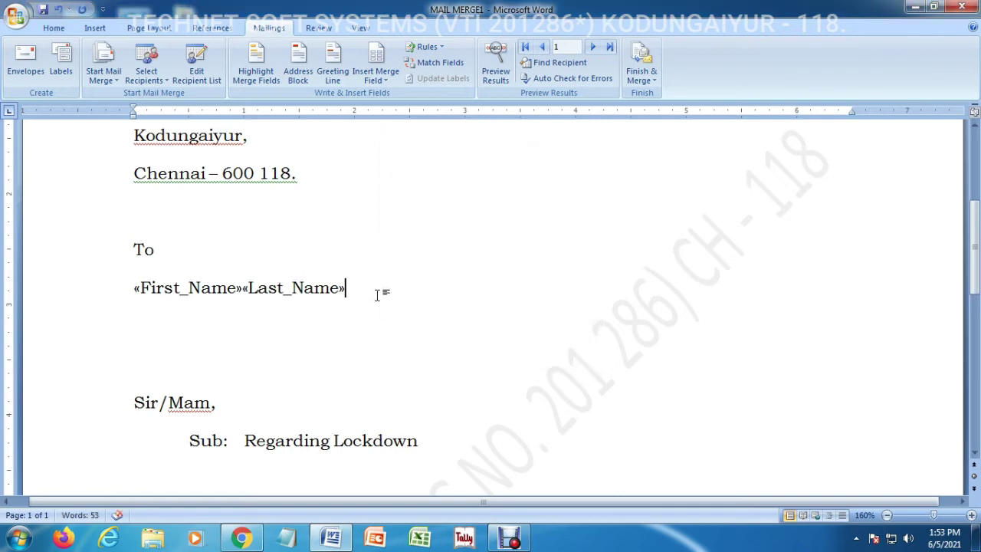
key(BackSpace)
key(BackSpace)
key(BackSpace)
key(BackSpace)
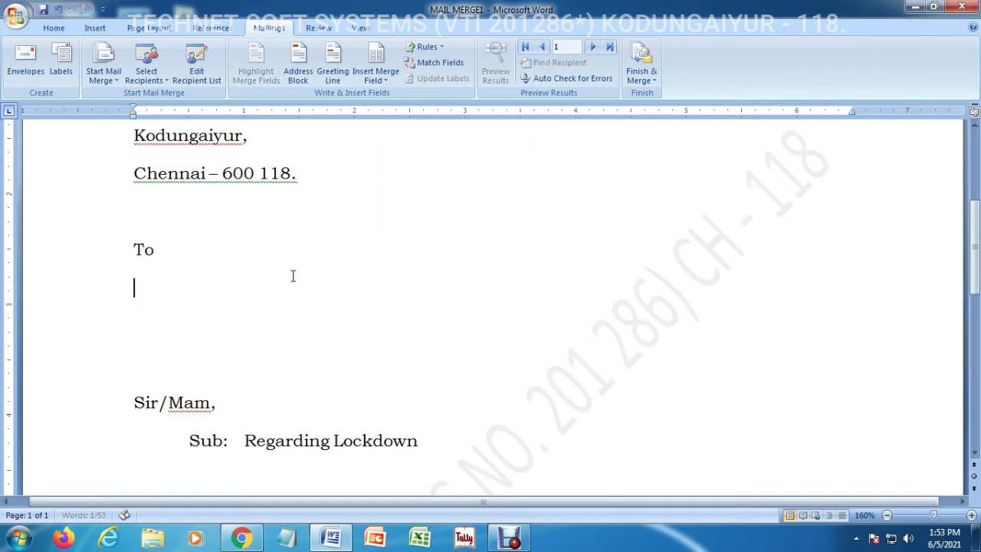
Insert First_Name, Last_Name, Company_Name, Address_Line_1 and Address_Line_2 merge fields, one per line
click(375, 75)
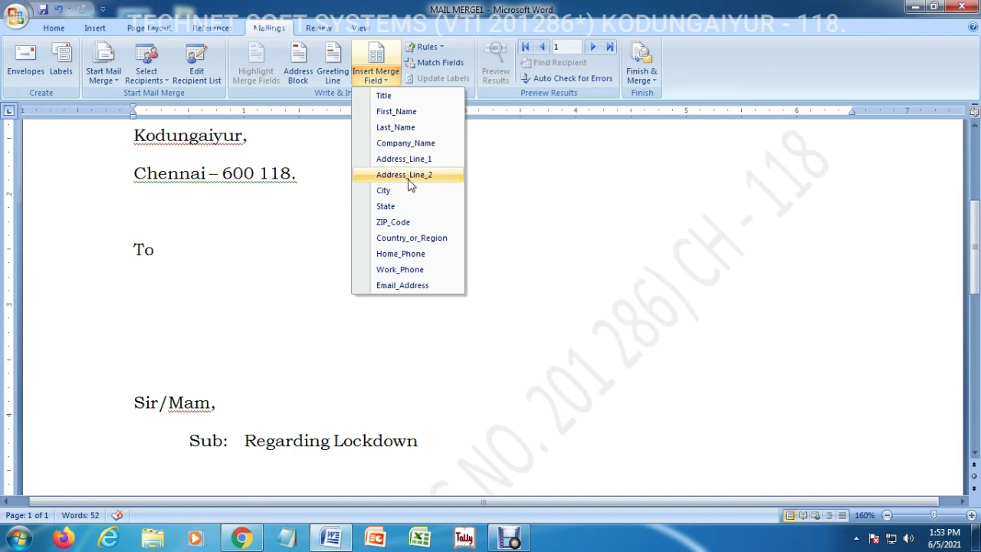
click(400, 111)
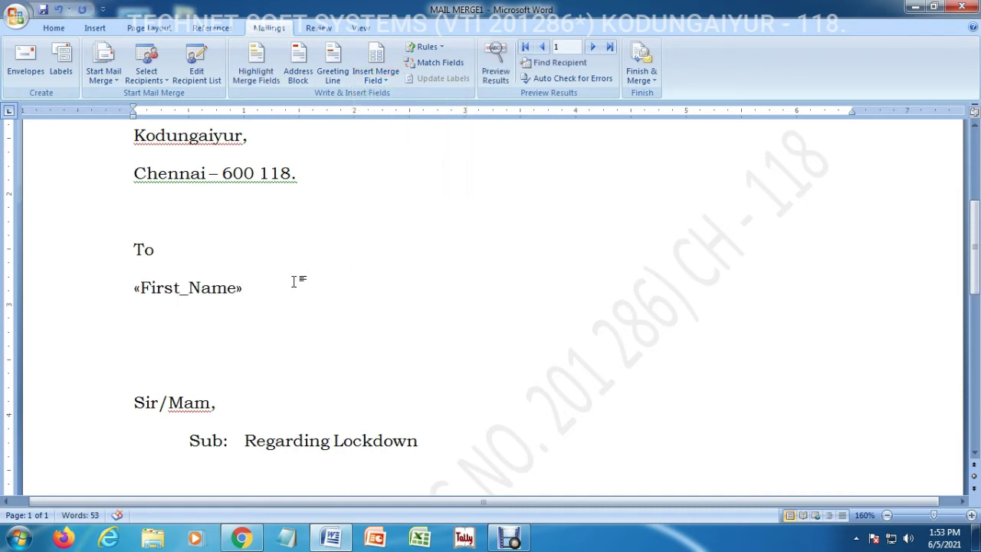
key(Return)
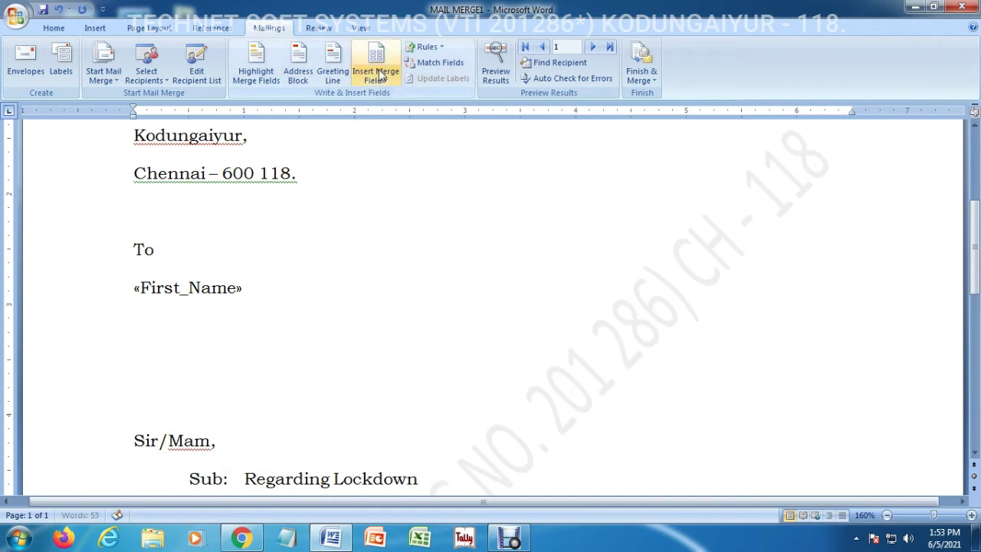
click(376, 77)
click(390, 129)
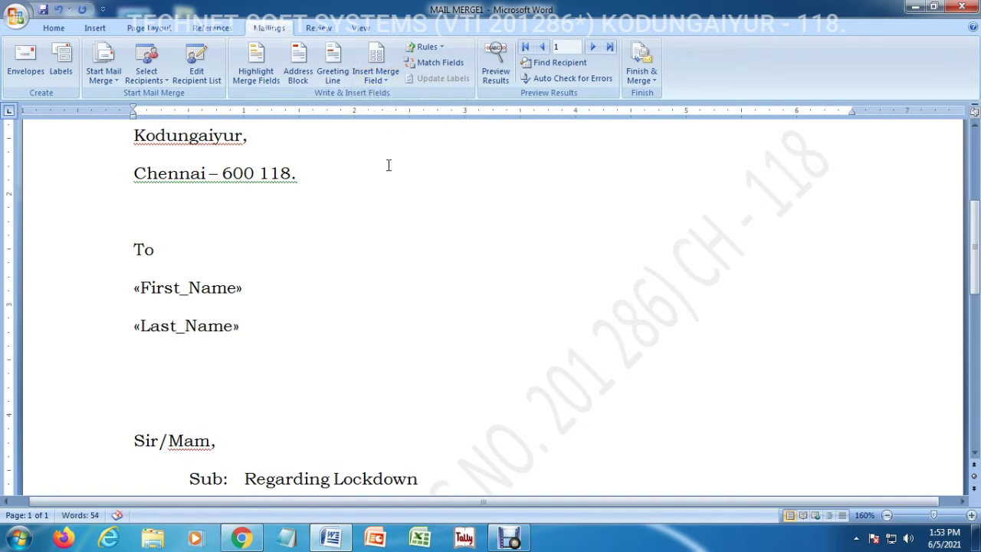
key(Return)
click(376, 76)
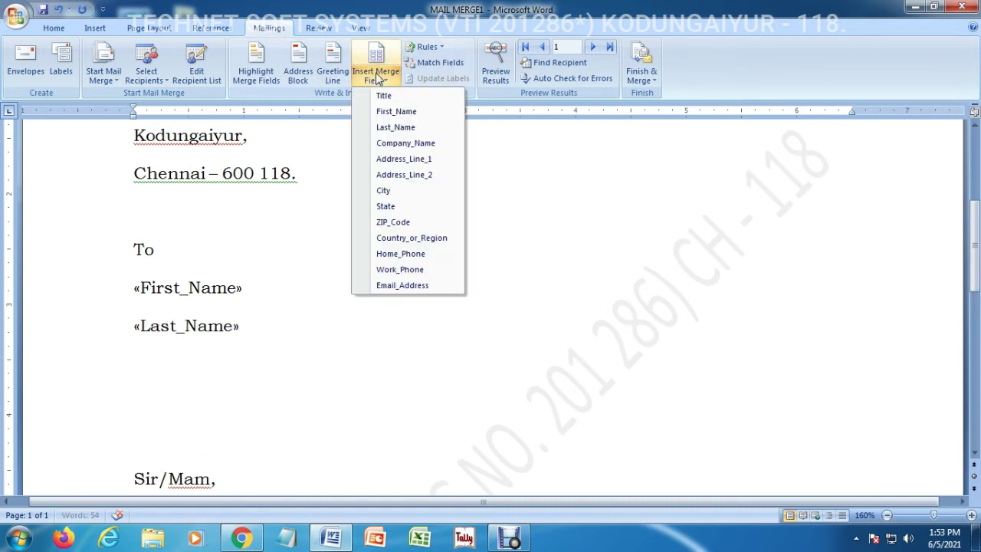
click(399, 144)
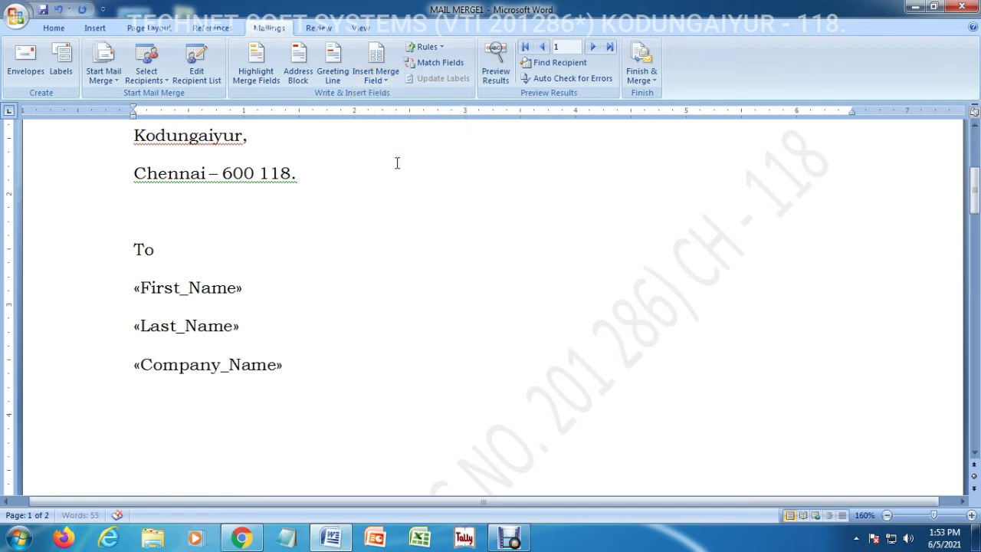
key(Return)
click(379, 77)
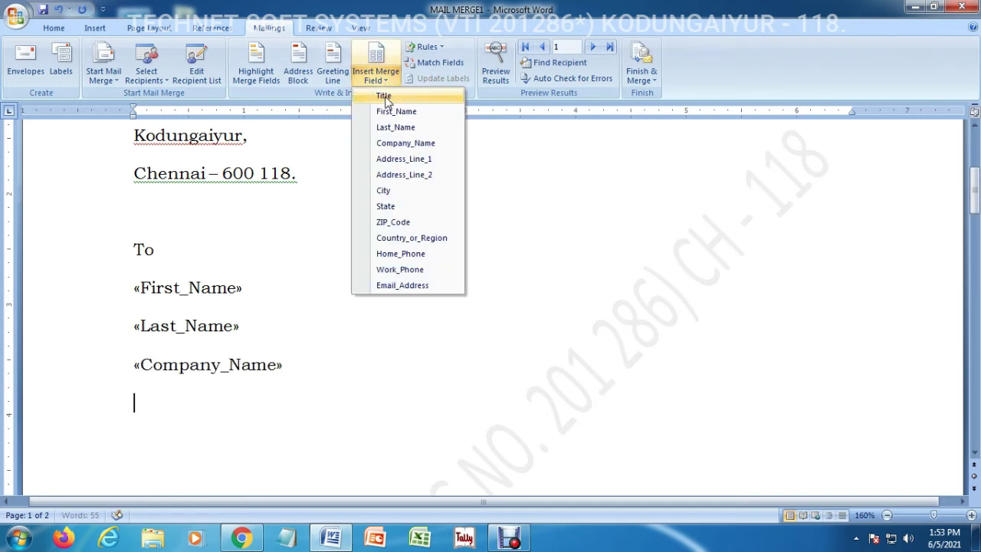
click(401, 160)
key(Return)
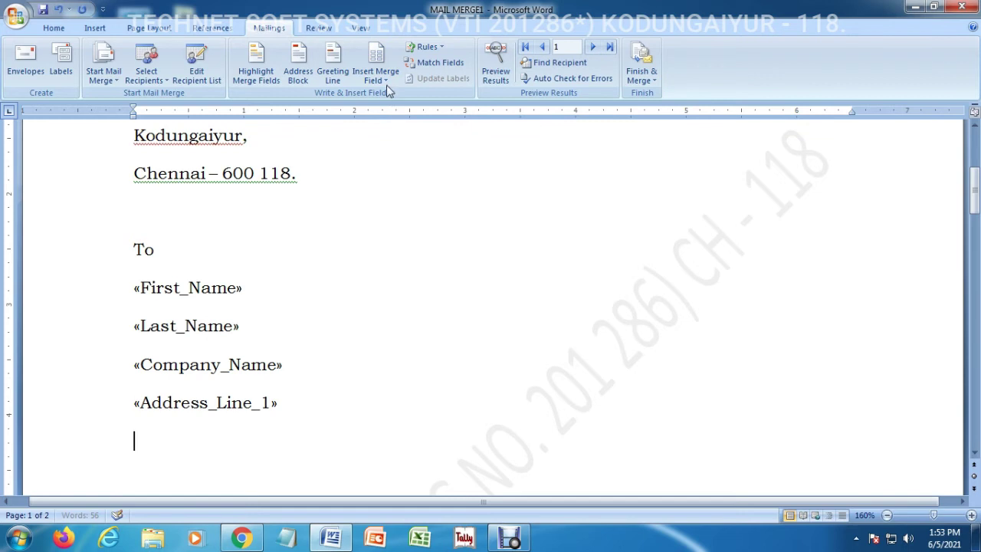
click(383, 78)
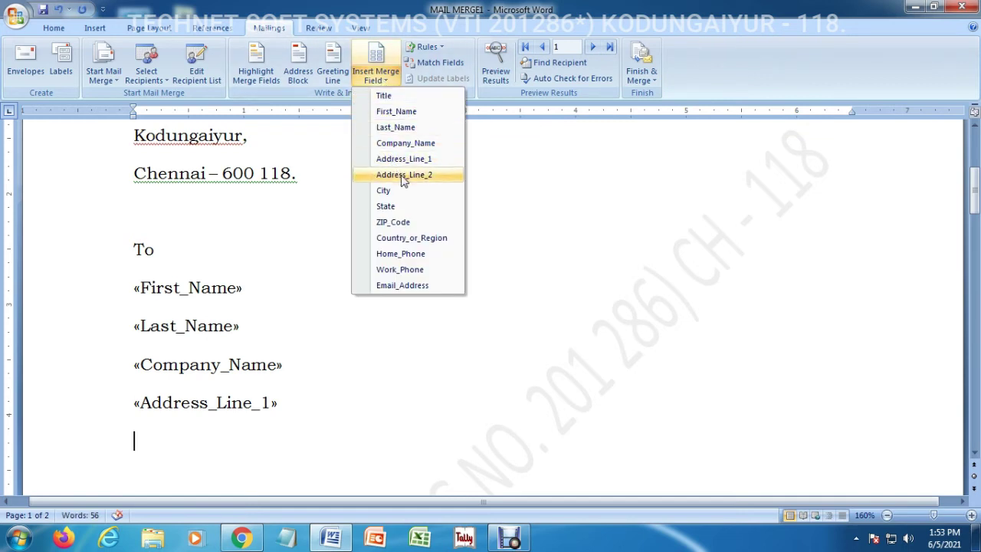
click(404, 176)
key(Return)
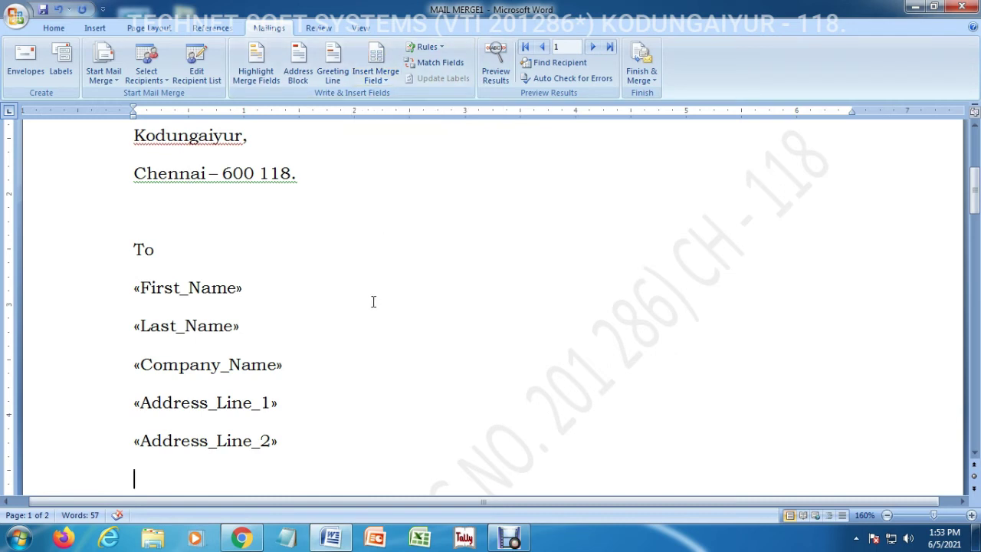
Add City, State, ZIP_Code, Work_Phone and Email_Address merge fields below them
click(378, 71)
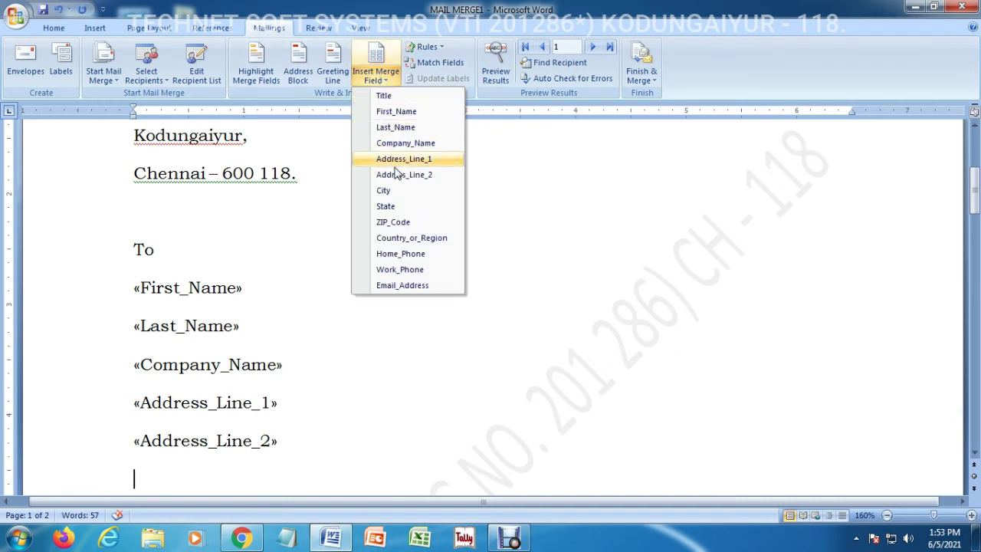
click(396, 198)
key(Return)
click(375, 71)
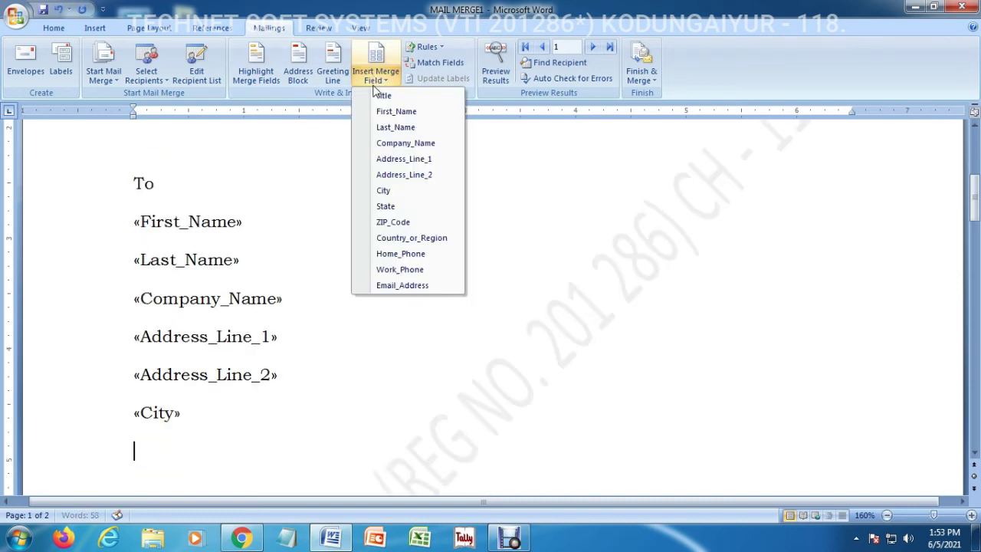
click(397, 207)
key(Return)
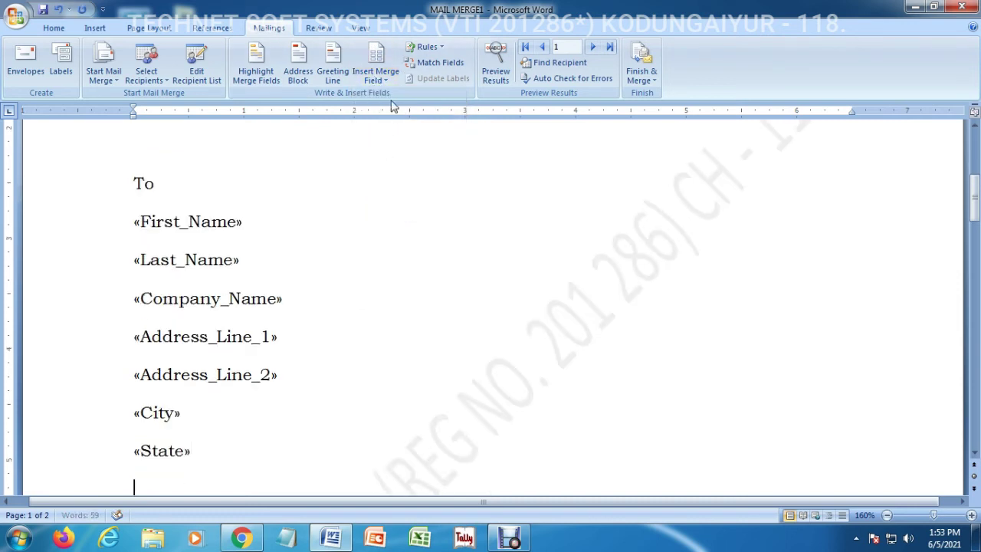
click(375, 71)
click(386, 223)
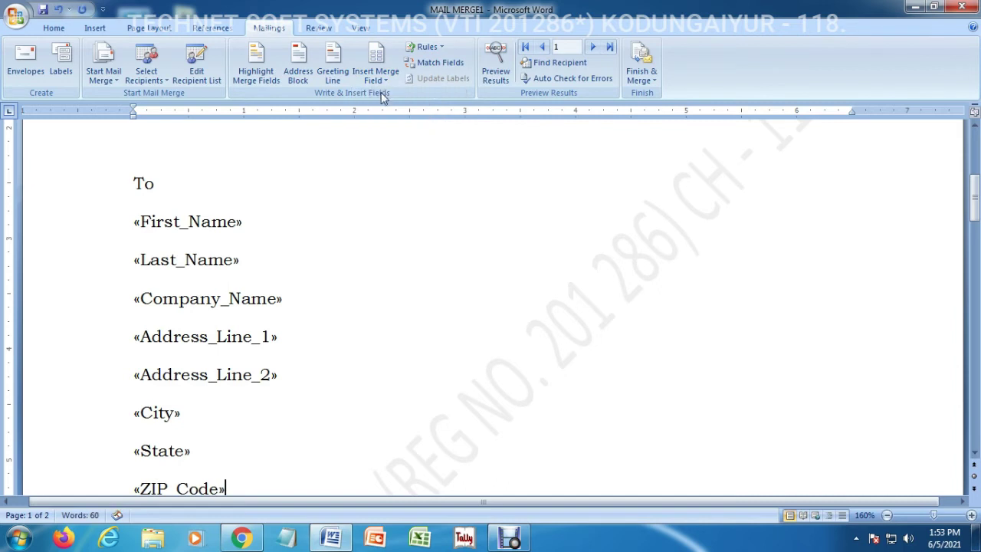
key(Return)
click(375, 71)
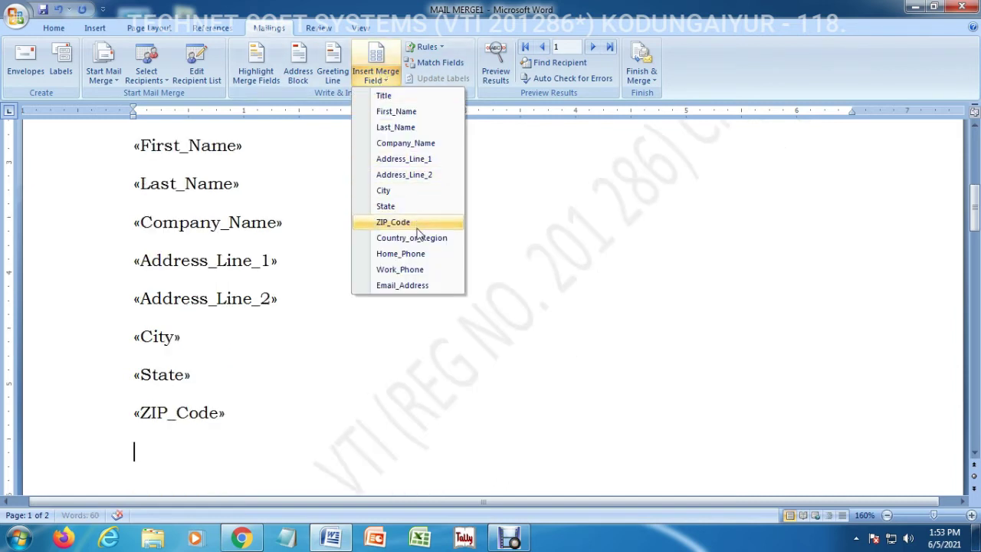
click(426, 269)
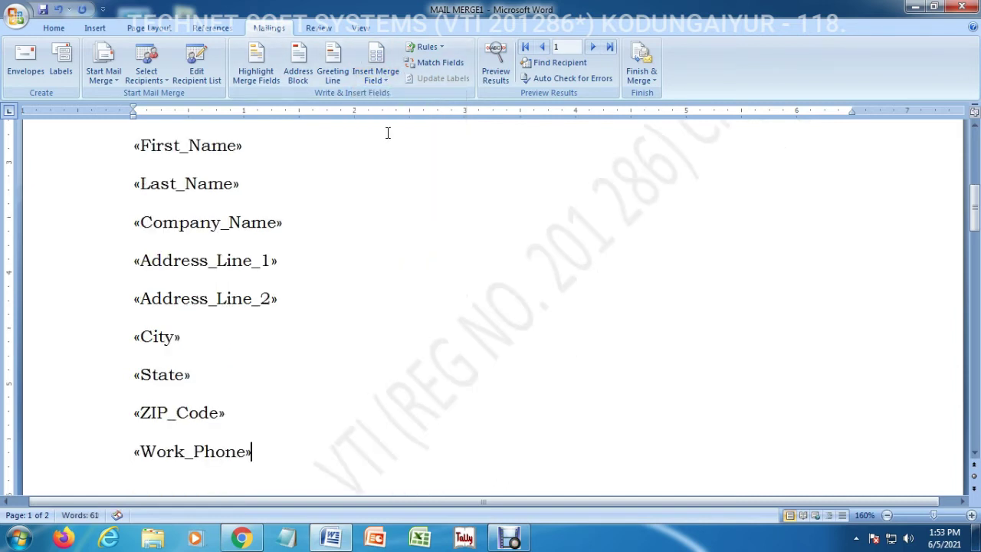
click(375, 72)
click(426, 285)
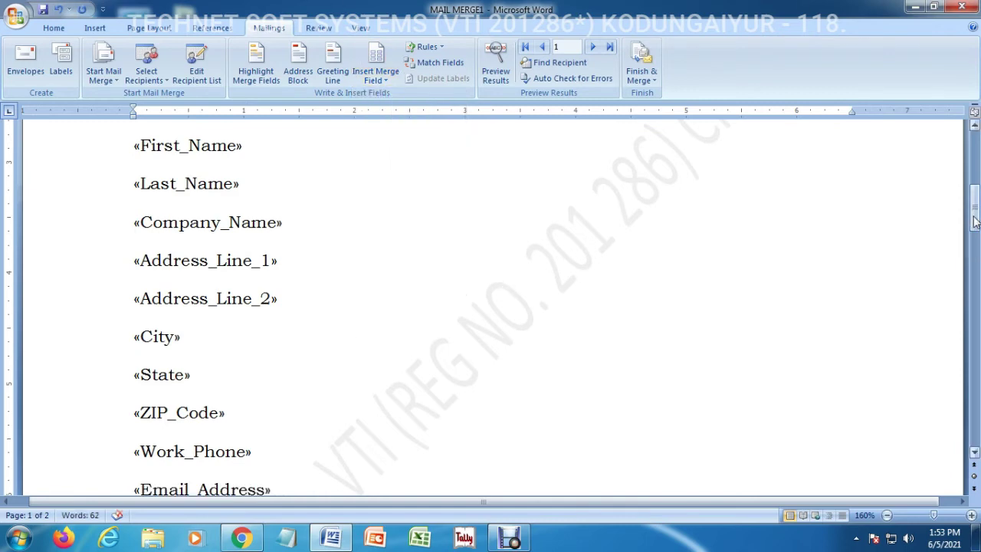
drag(973, 216, 976, 324)
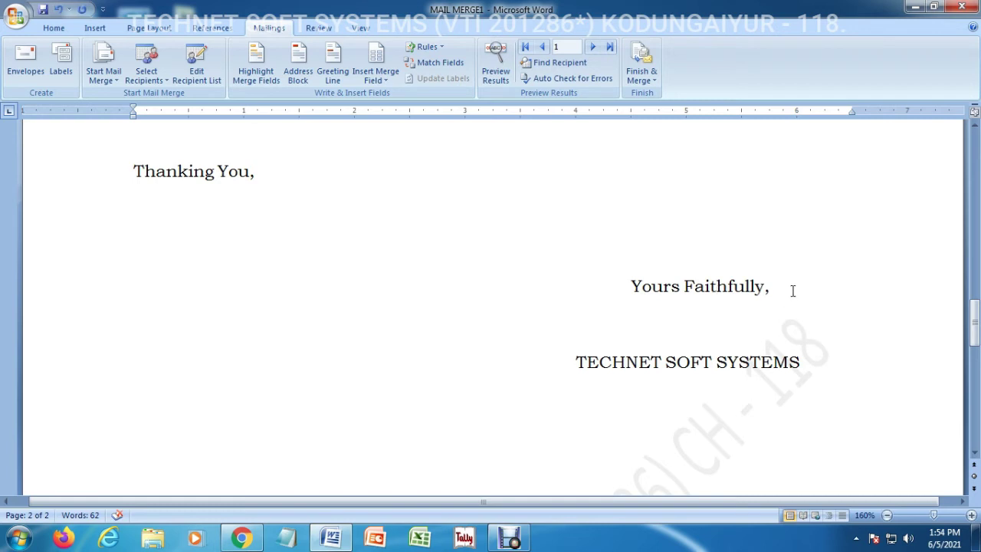
drag(974, 322, 975, 153)
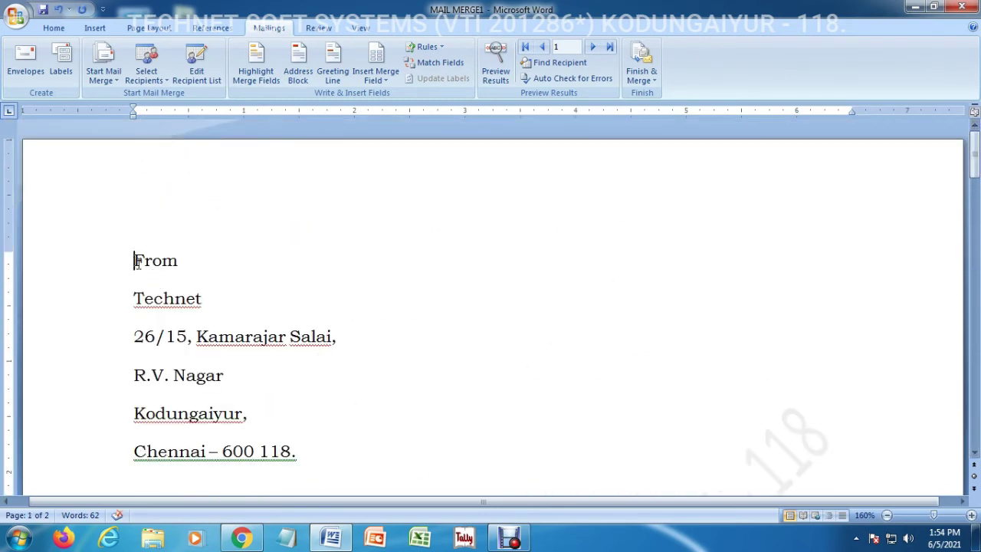
drag(137, 262, 313, 450)
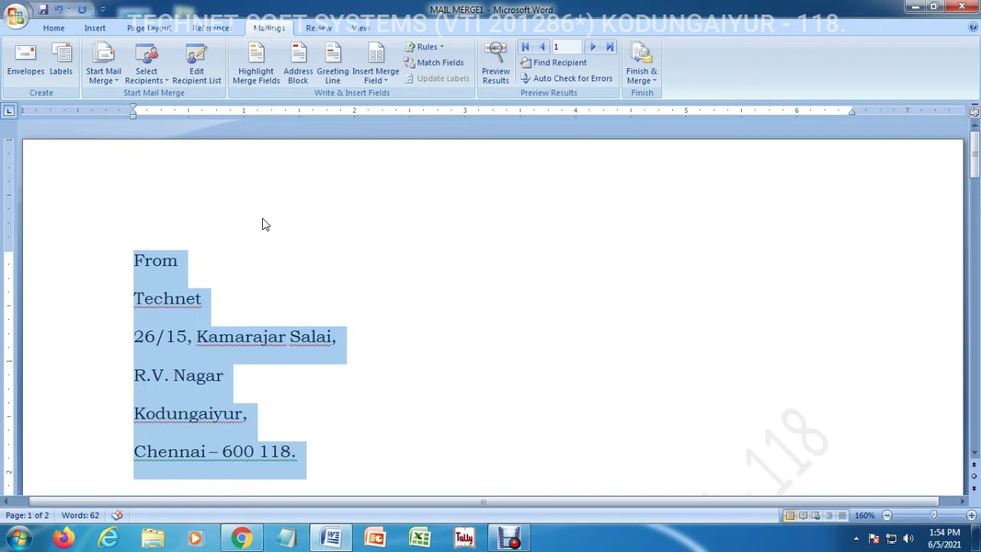
Remove the space after paragraphs in the sender's From address
click(56, 28)
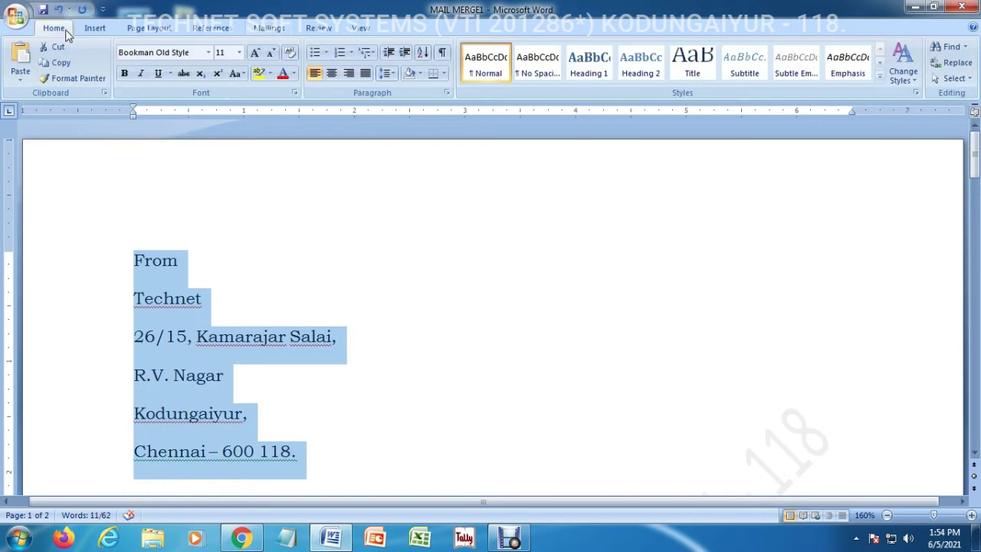
click(388, 74)
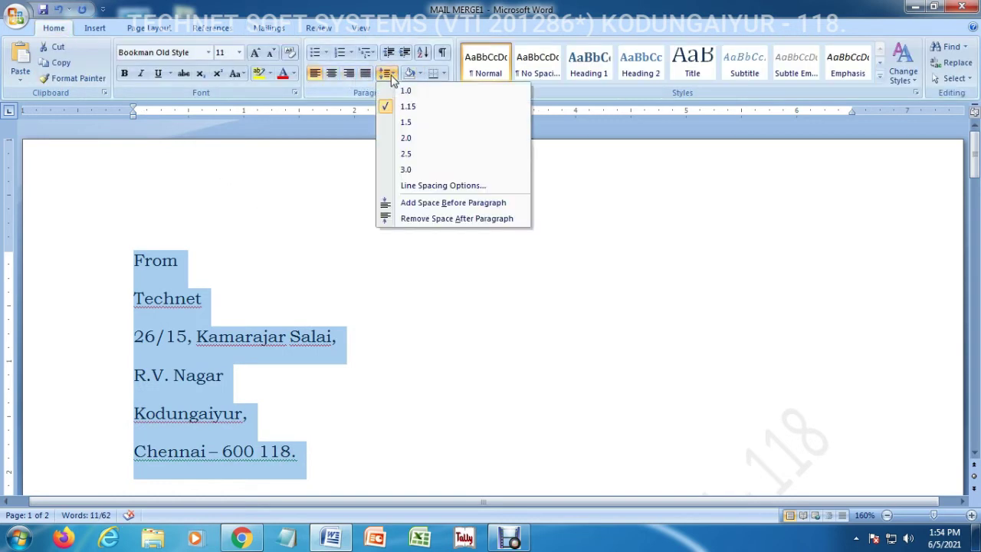
click(431, 220)
Remove the space after paragraphs in the recipient merge-field block from First_Name down
drag(975, 162, 975, 185)
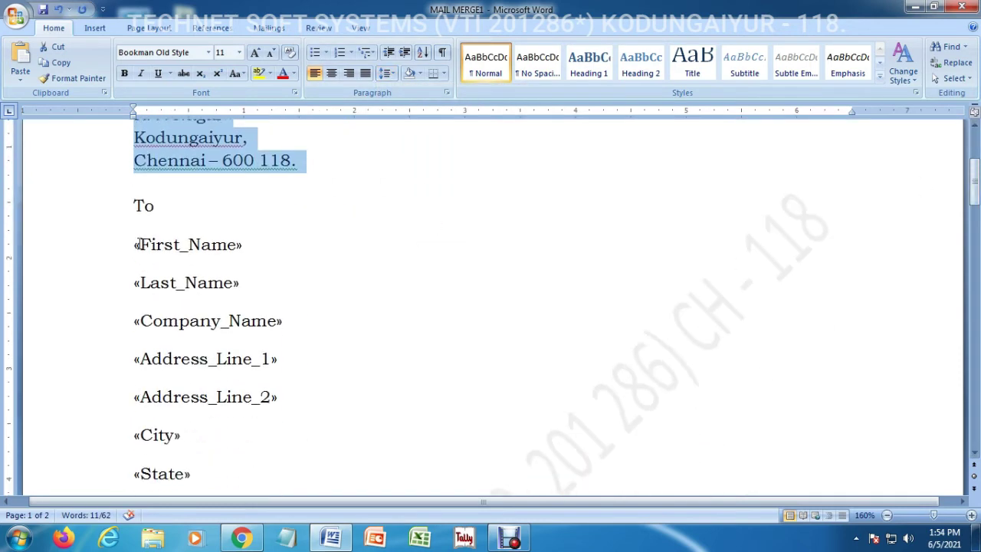
drag(137, 244, 239, 376)
drag(259, 474, 269, 431)
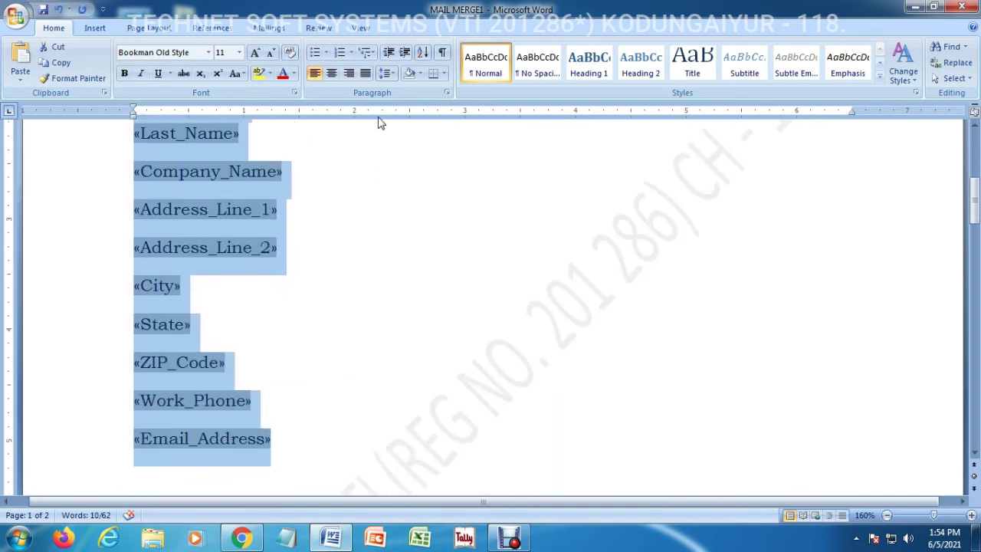
click(391, 73)
click(419, 220)
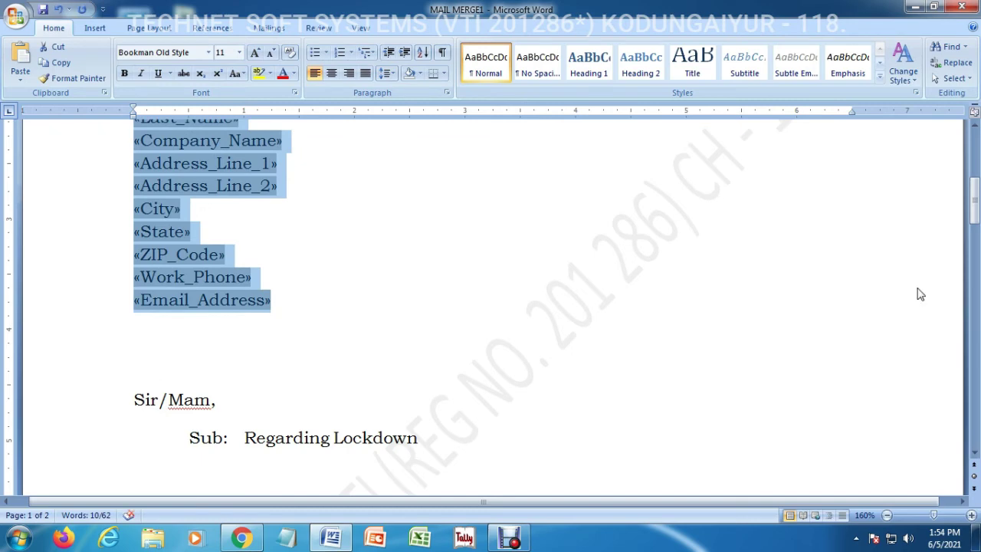
drag(973, 208, 975, 282)
Delete the blank second page after the TECHNET SOFT SYSTEMS signature
click(801, 228)
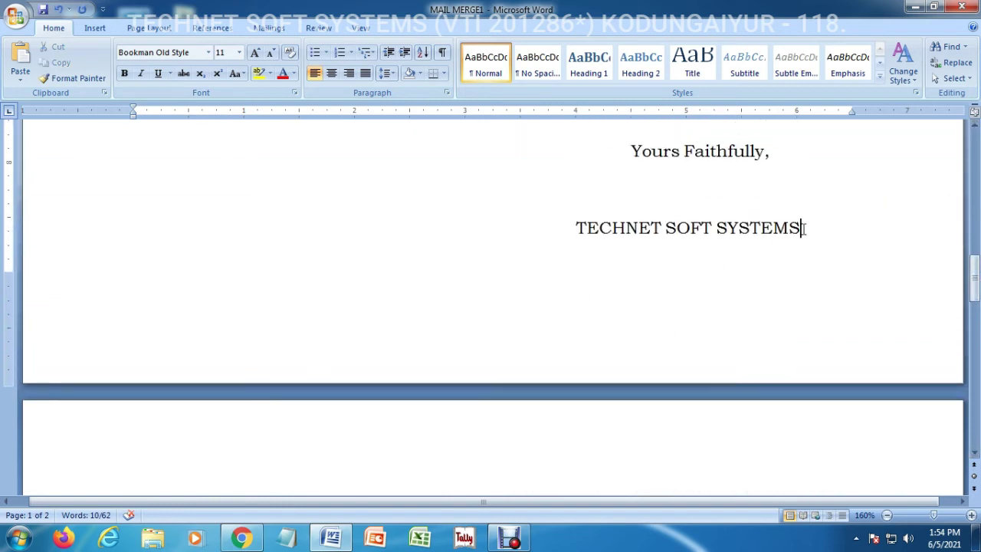
key(Delete)
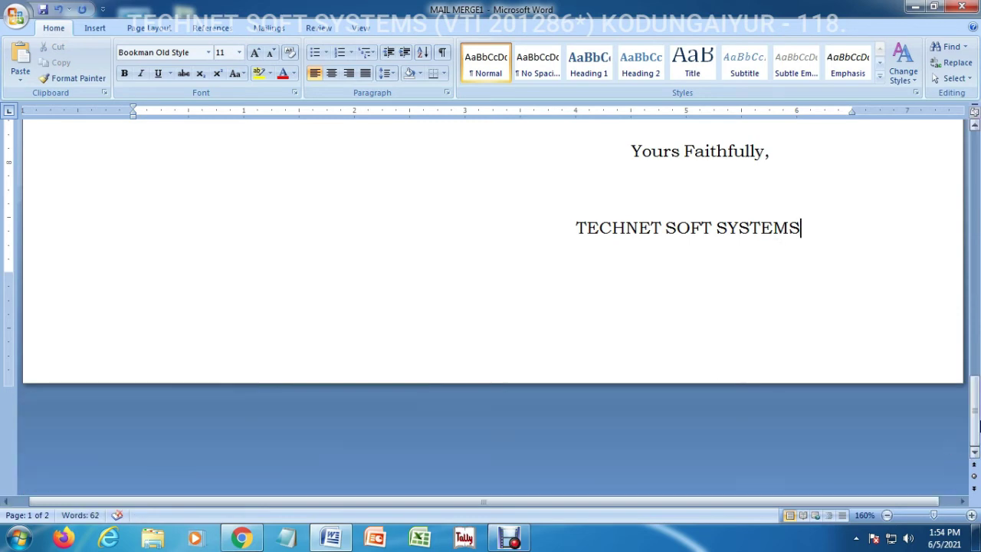
drag(975, 414, 977, 158)
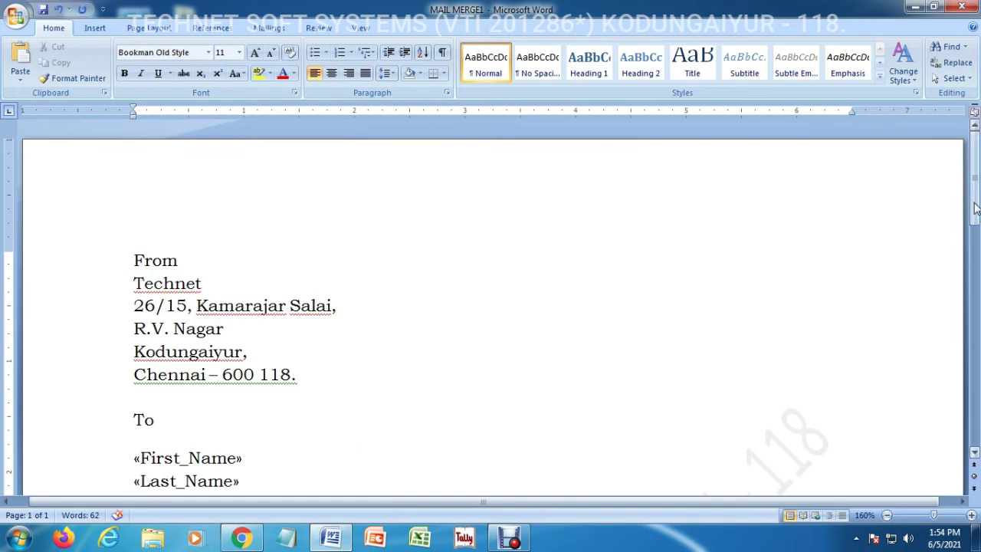
drag(975, 230, 974, 275)
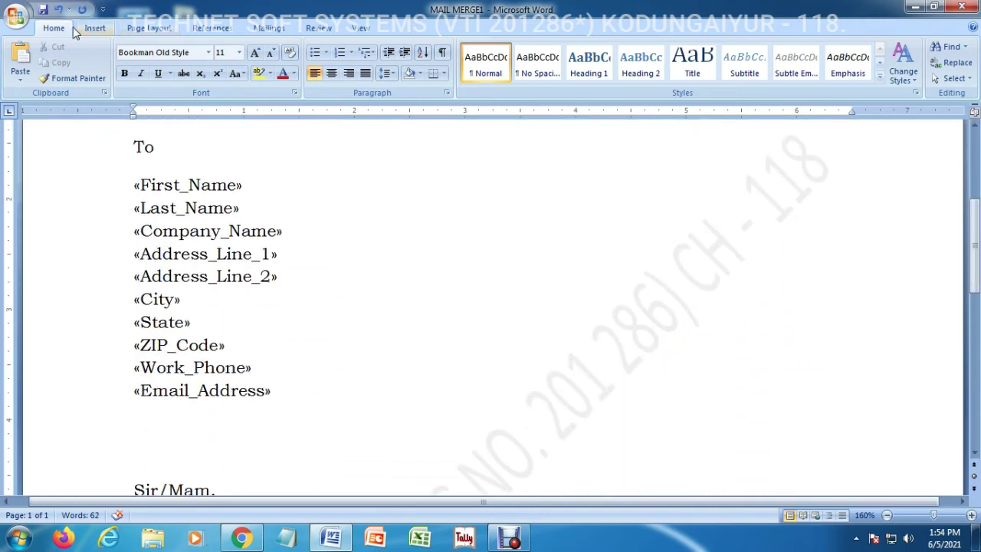
Check in Print Preview that the letter fits on one page, then close the preview
click(19, 21)
mouse_move(69, 174)
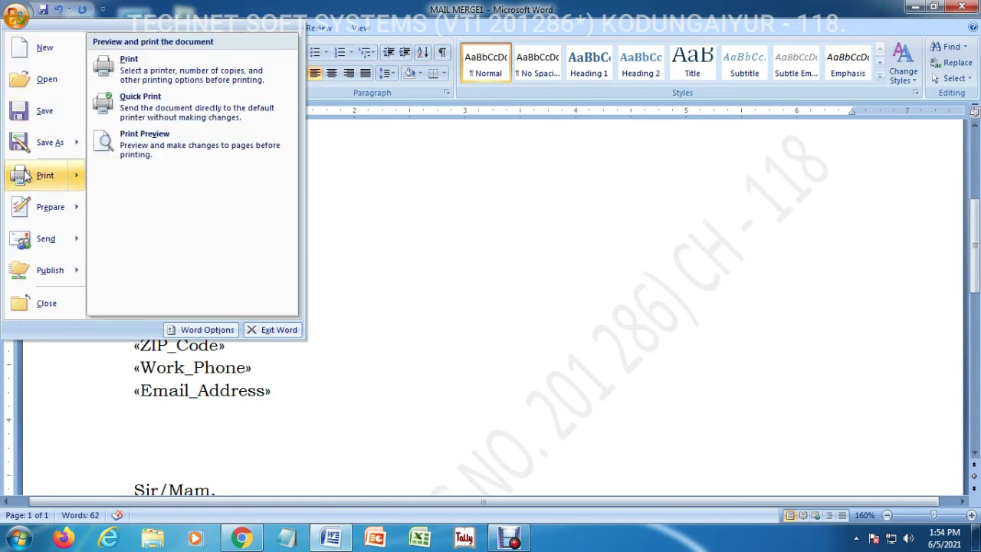
click(136, 152)
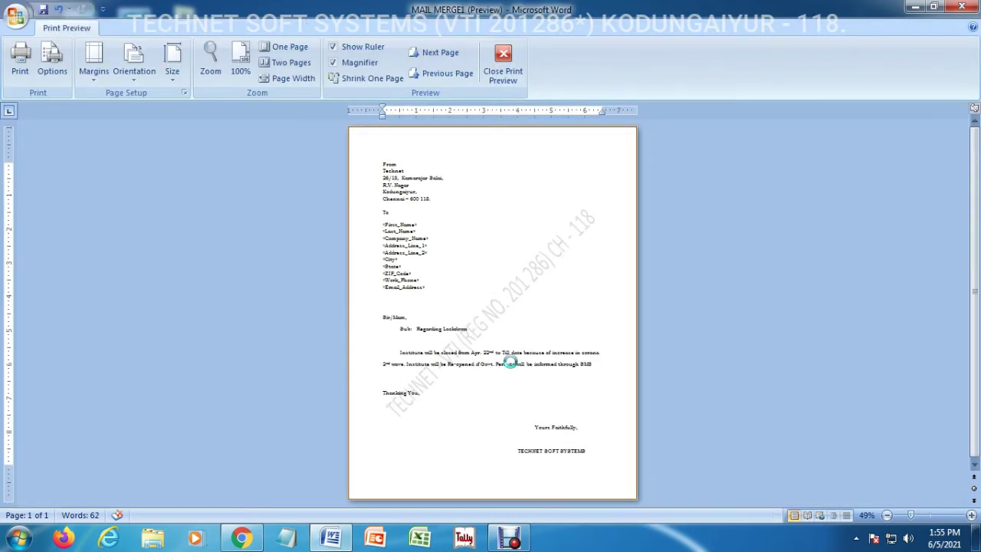
key(Escape)
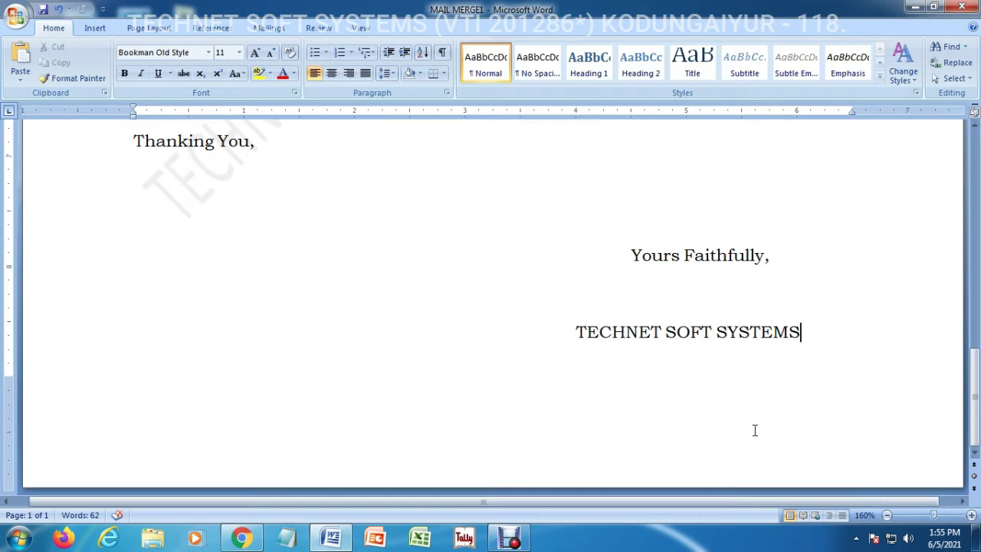
Choose Finish & Merge > Edit Individual Documents on the Mailings ribbon
drag(975, 364, 977, 216)
click(280, 31)
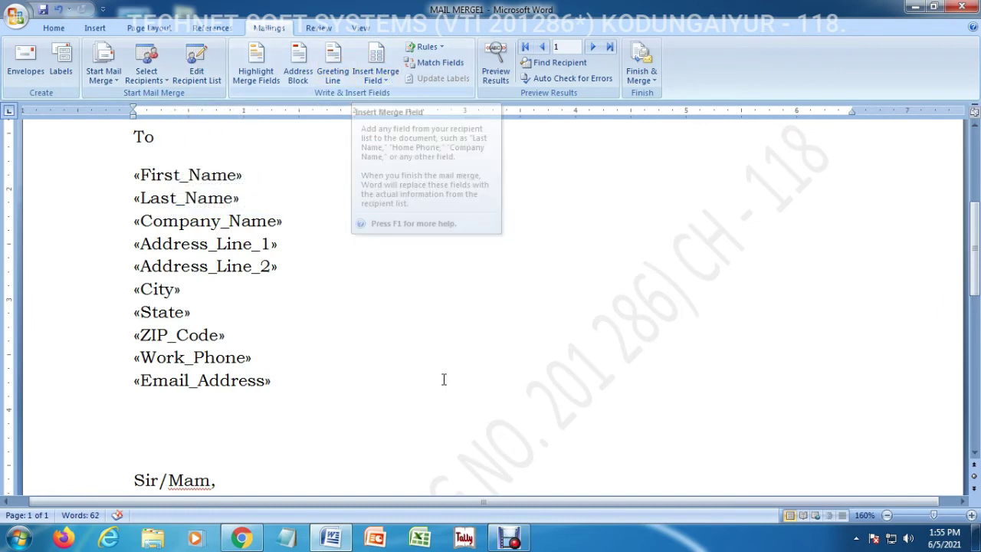
click(641, 76)
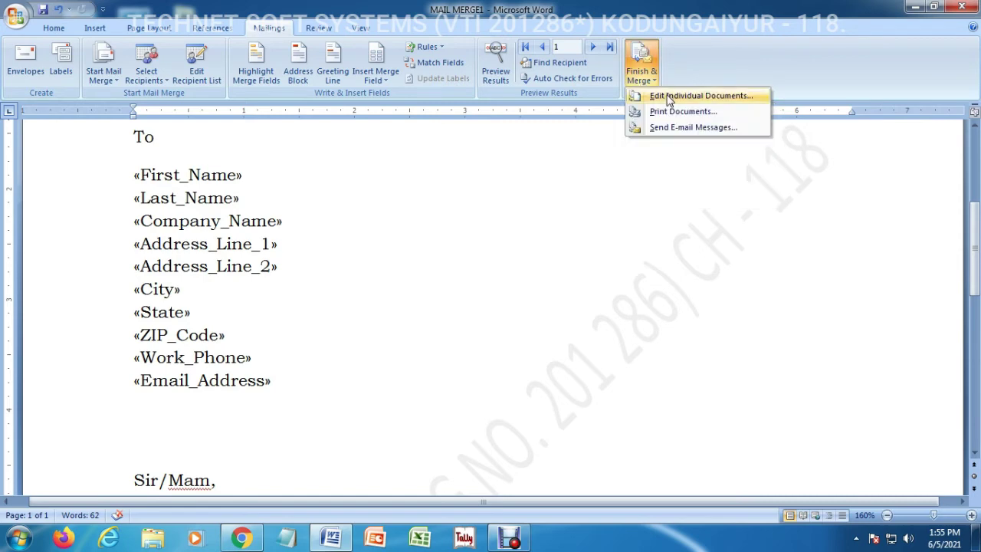
click(720, 104)
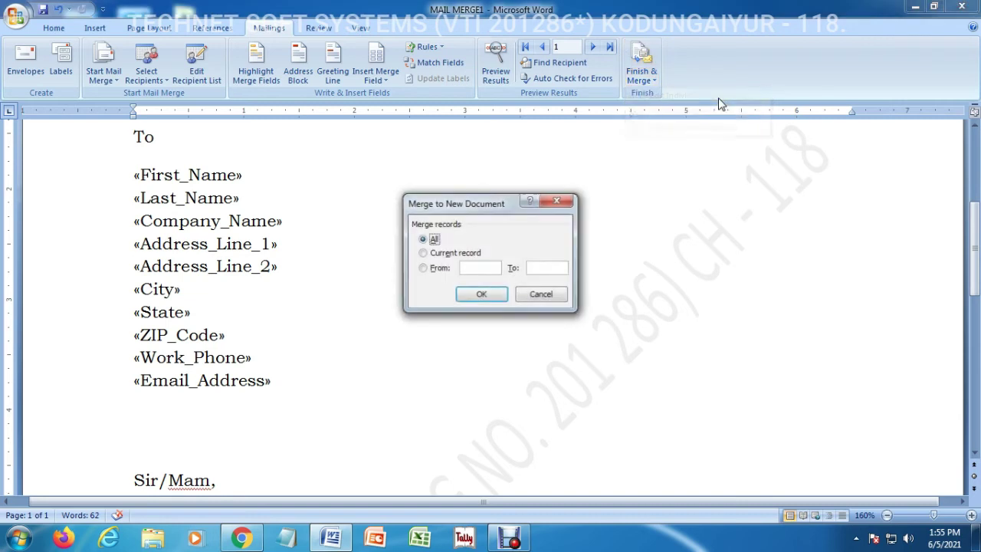
Try a record range of 1 to 3, then set Merge records back to All
click(440, 268)
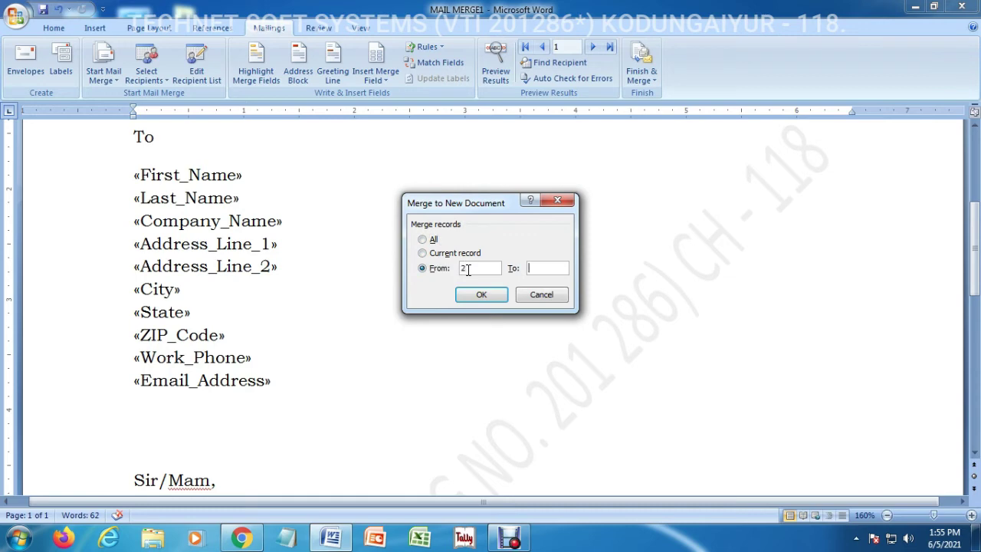
double_click(467, 270)
text(1)
text(3)
double_click(467, 268)
click(423, 244)
Merge all records into Letters1 and scroll through the three personalised letters
click(484, 296)
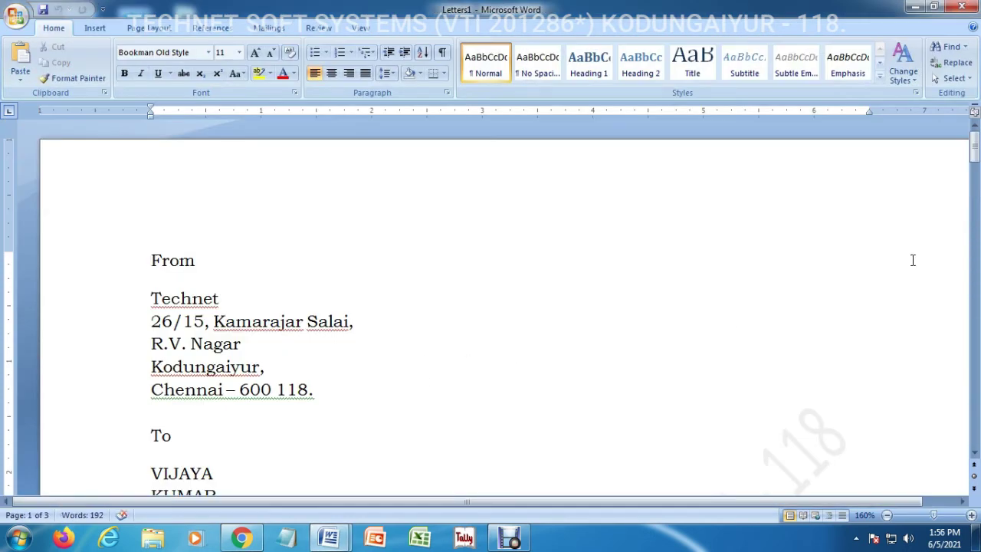
click(974, 453)
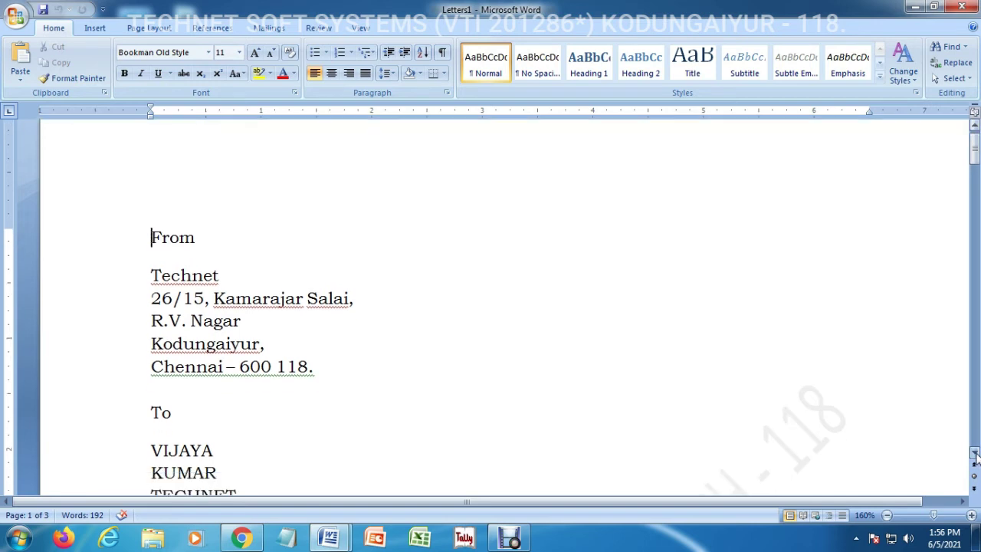
click(973, 452)
click(974, 453)
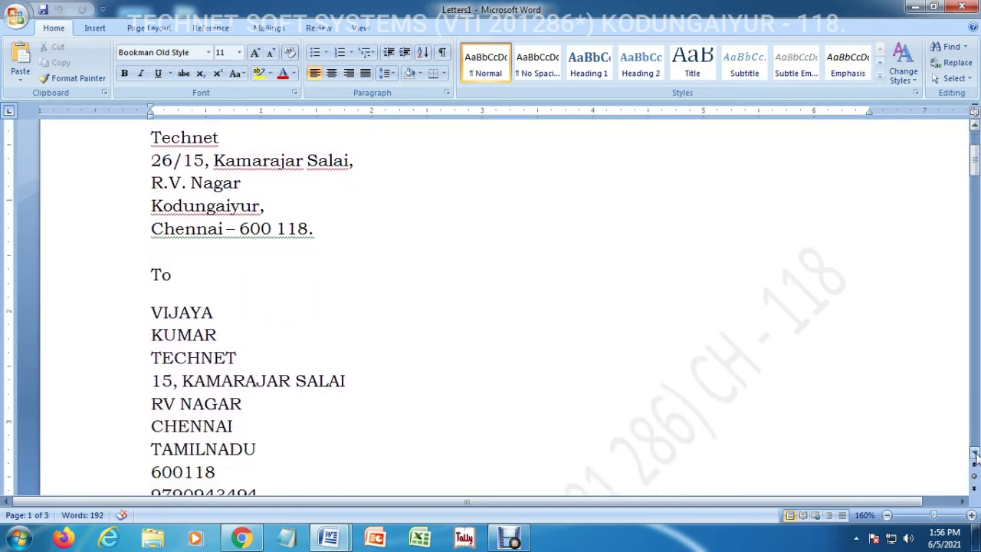
click(974, 452)
click(974, 453)
click(973, 453)
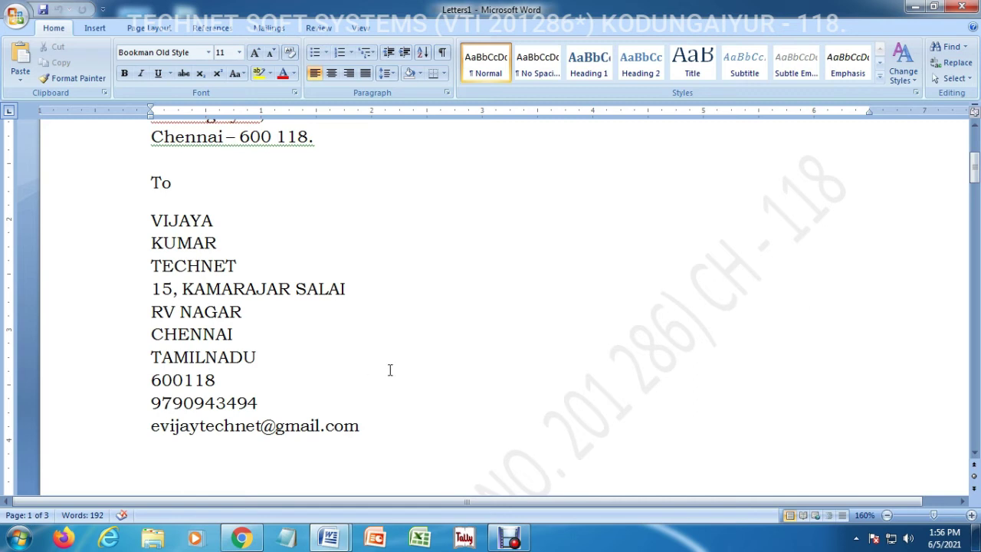
click(288, 400)
click(975, 452)
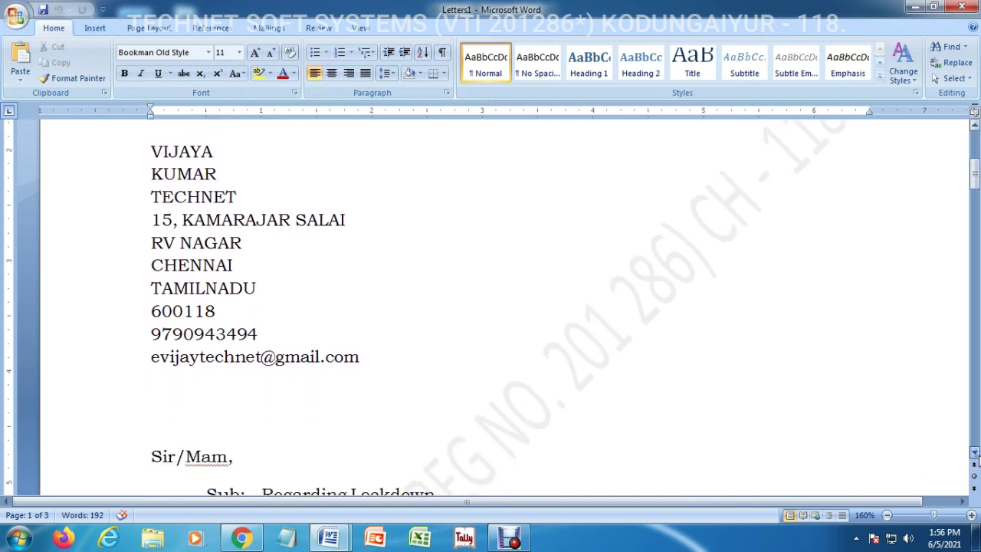
drag(975, 453, 975, 453)
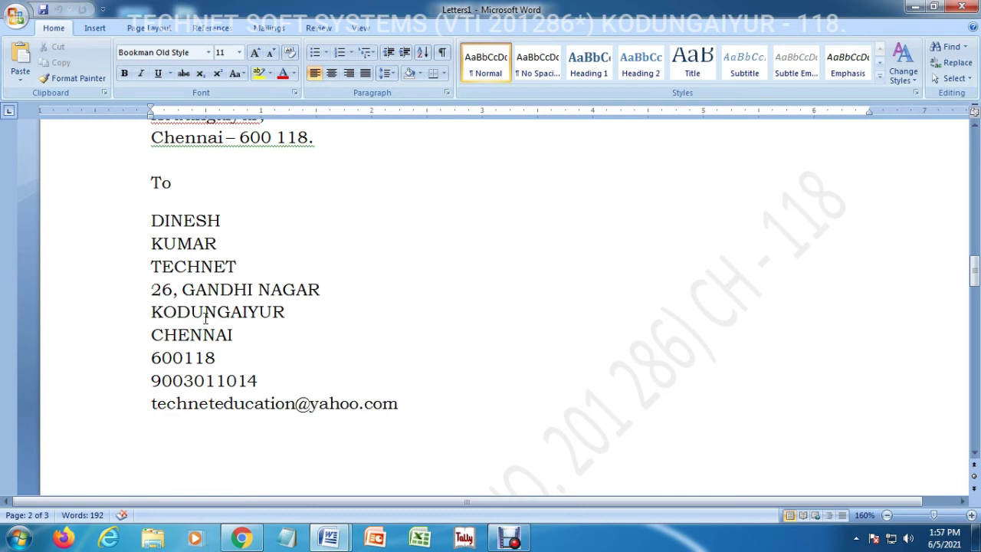
click(974, 455)
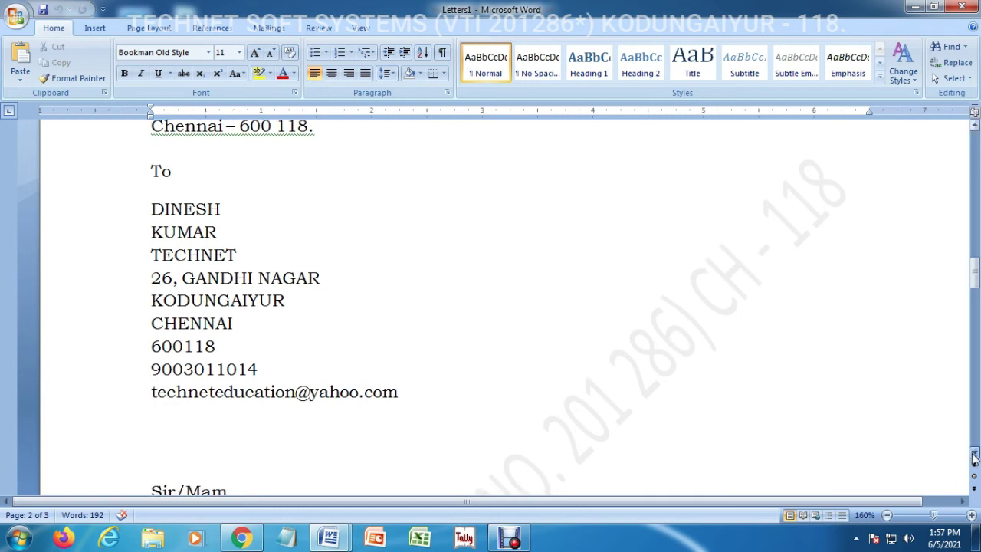
drag(973, 454, 974, 455)
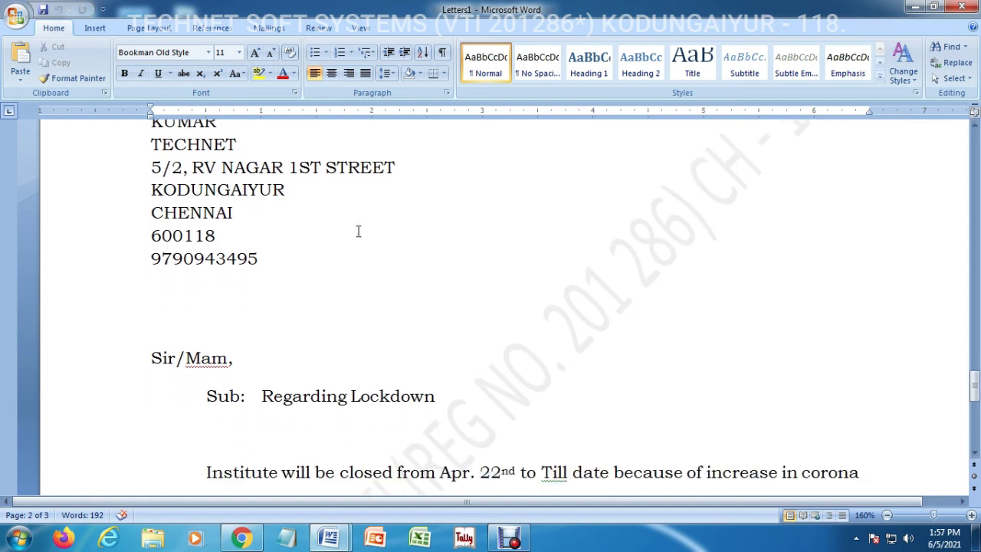
drag(974, 125, 974, 125)
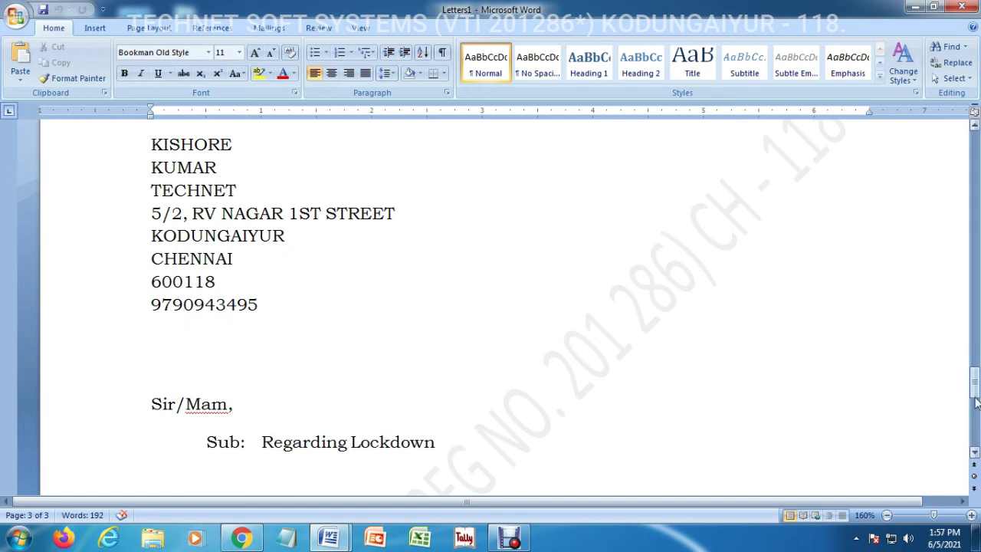
drag(973, 383, 974, 395)
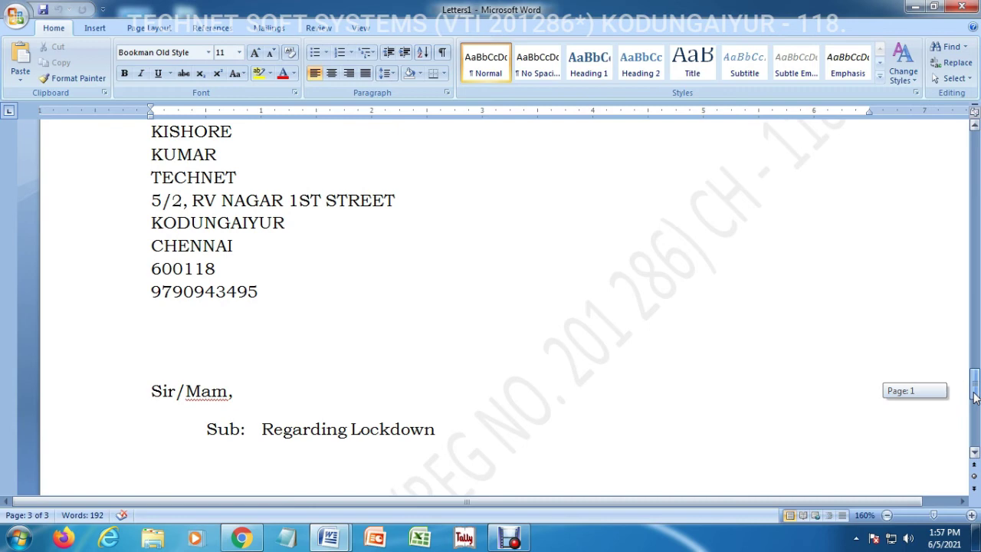
drag(974, 395, 3, 9)
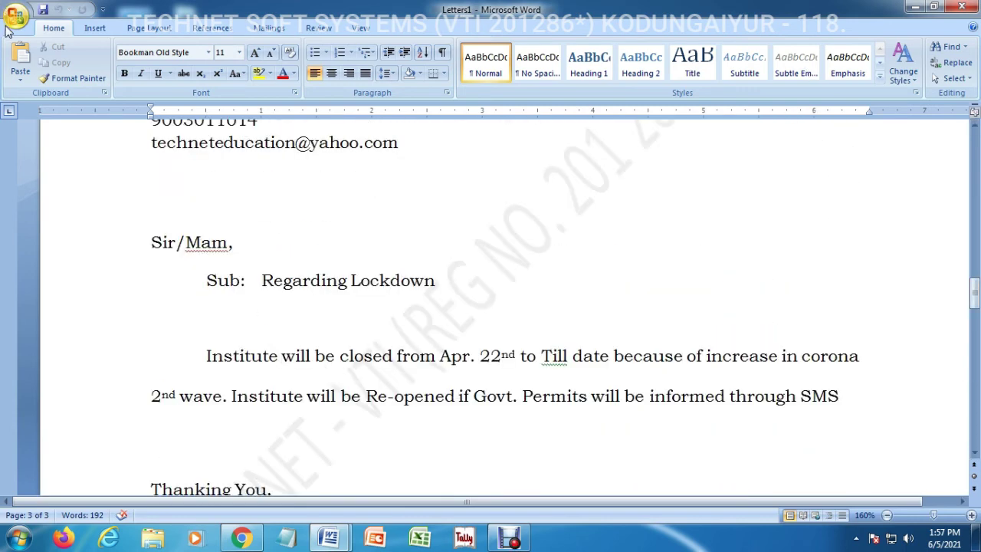
click(17, 21)
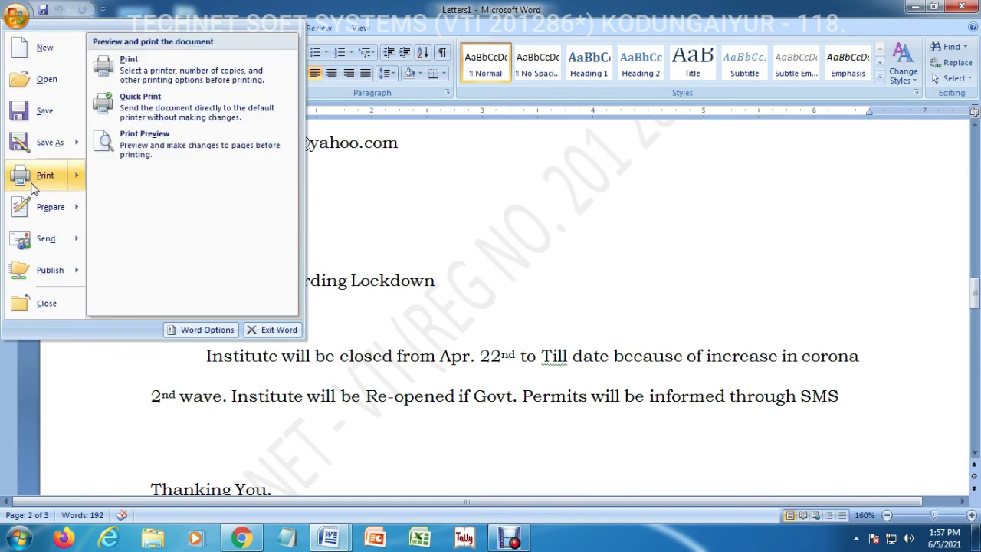
mouse_move(54, 175)
click(135, 149)
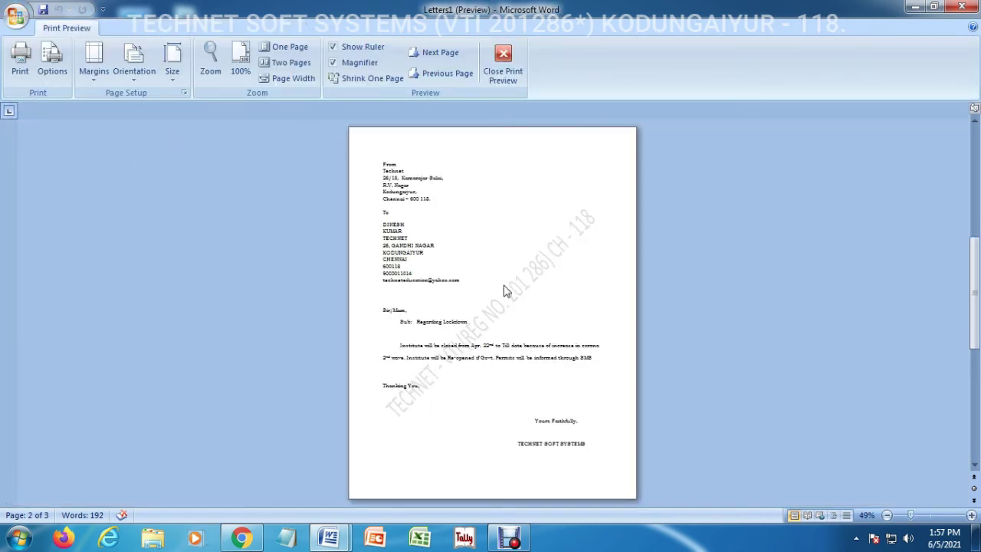
scroll(506, 291, down, 3)
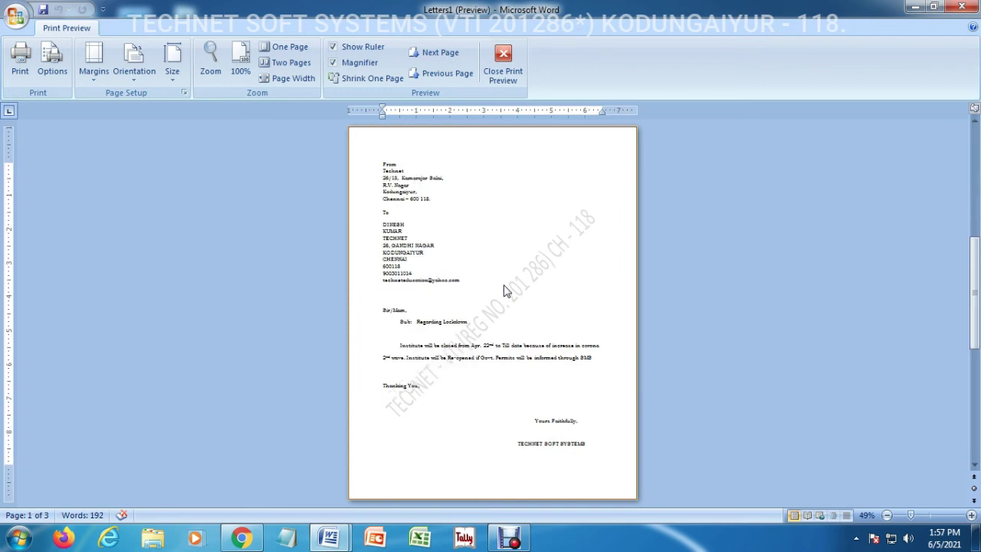
scroll(505, 291, up, 6)
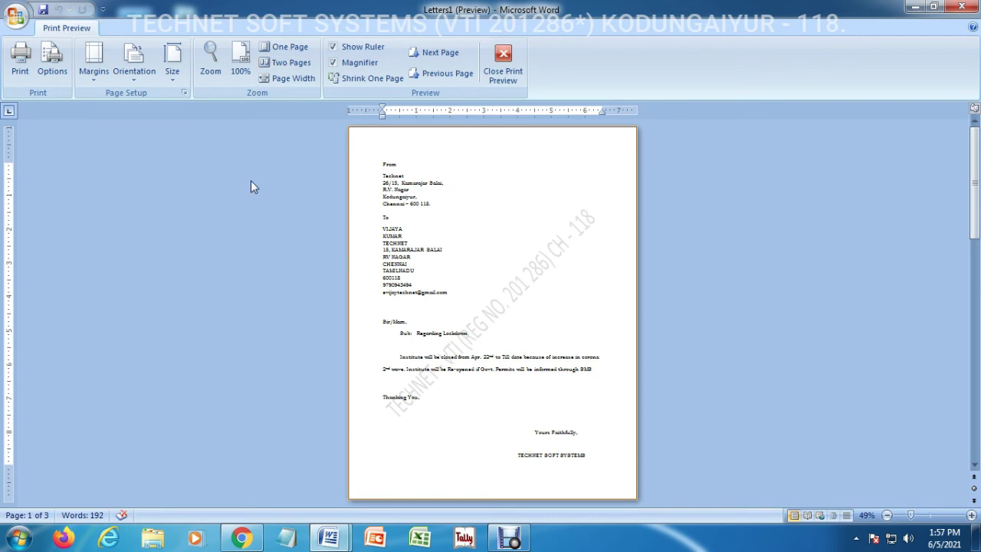
click(887, 516)
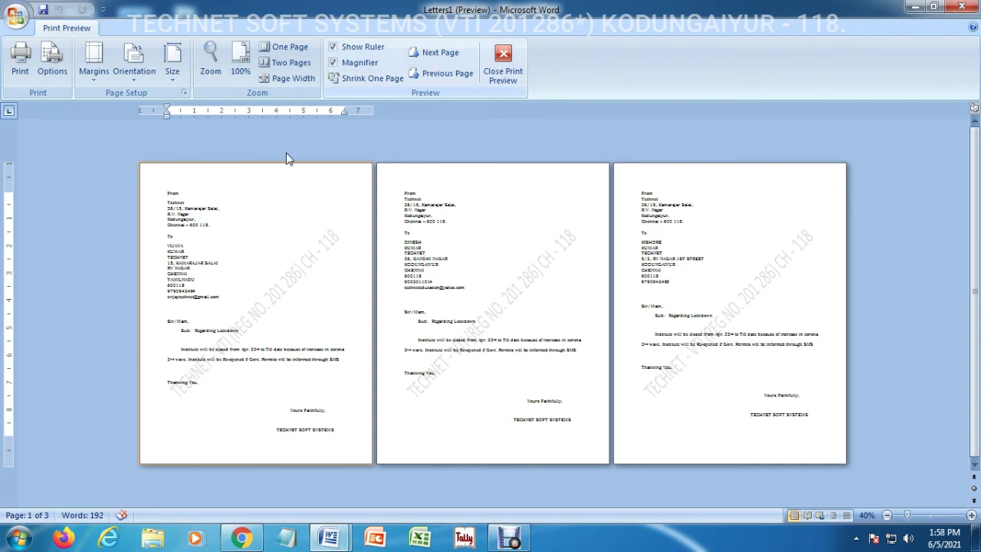
click(204, 268)
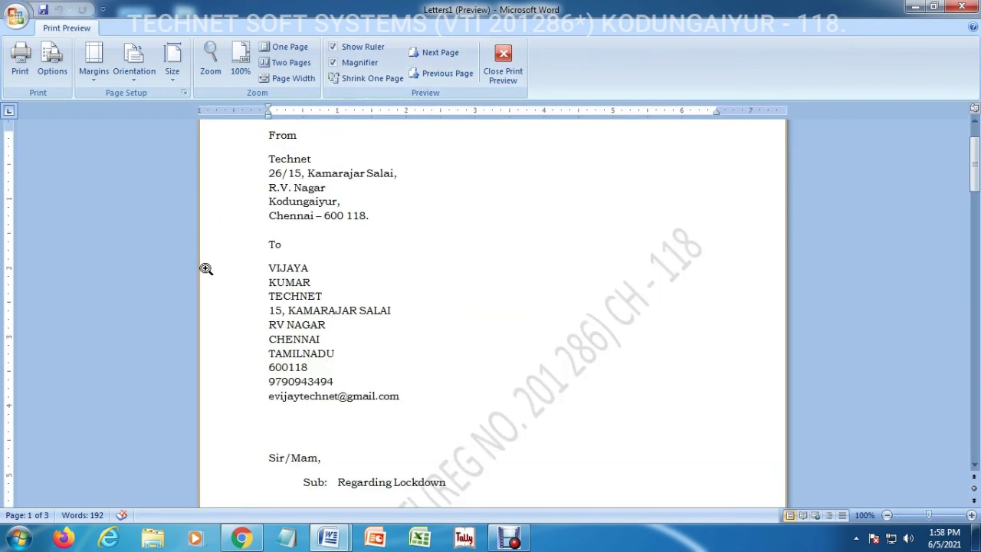
click(334, 62)
click(334, 62)
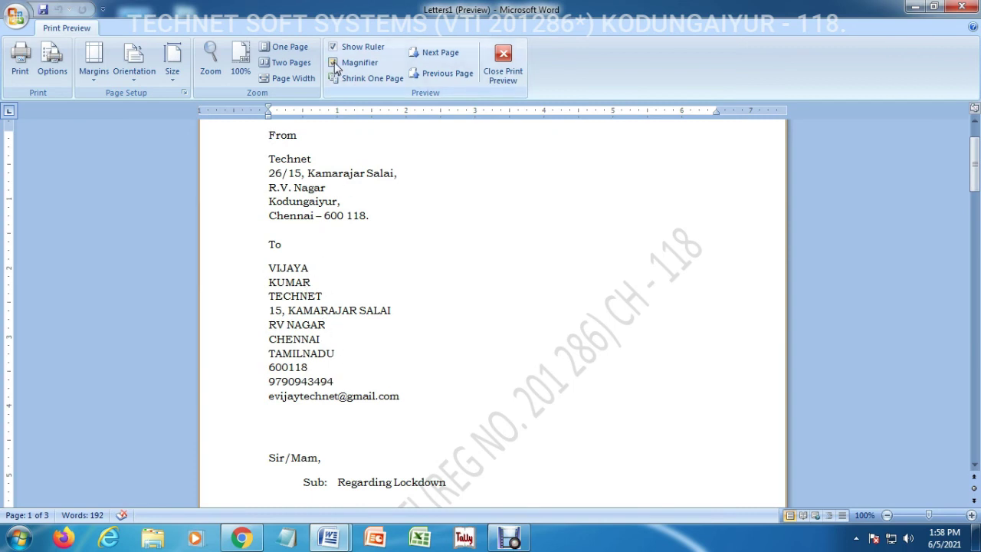
click(405, 248)
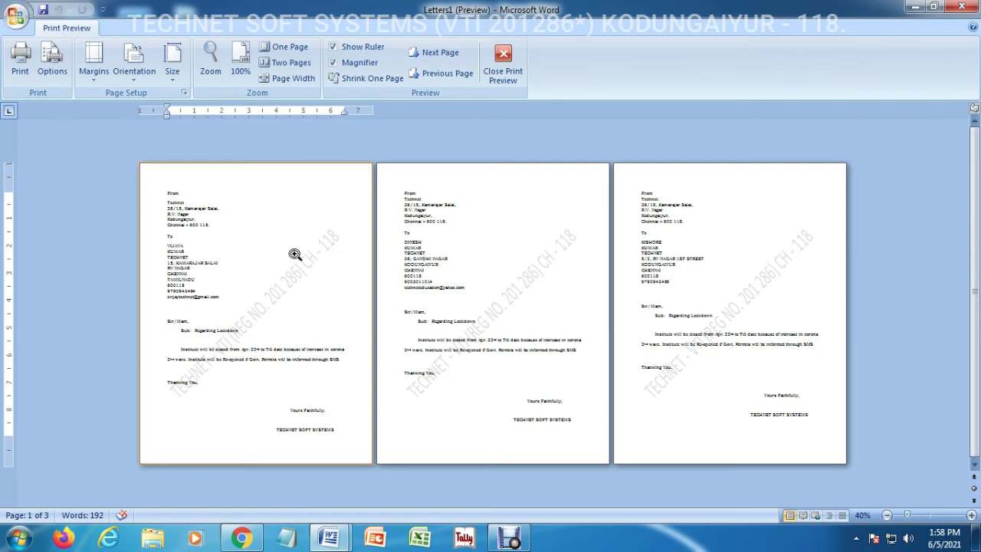
click(294, 253)
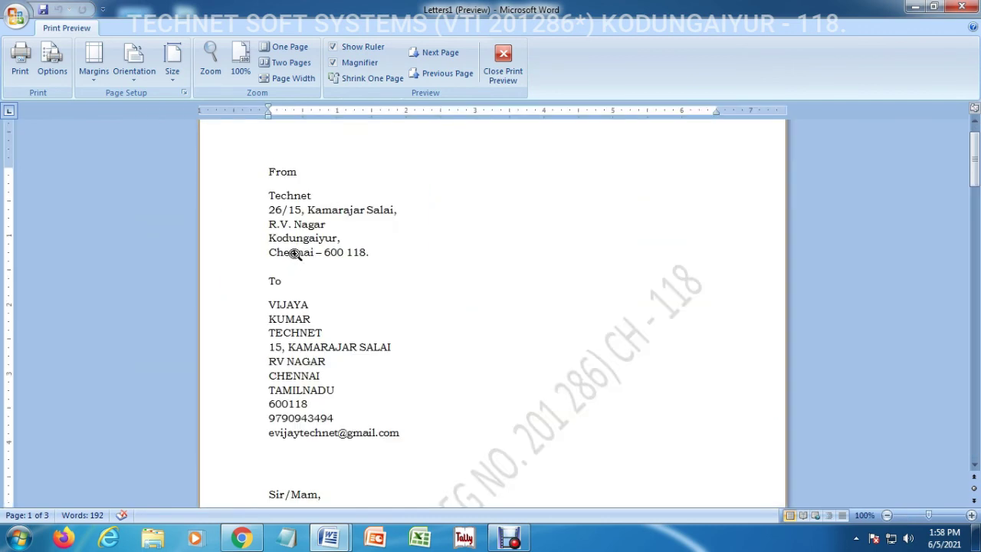
click(420, 255)
click(493, 247)
click(492, 205)
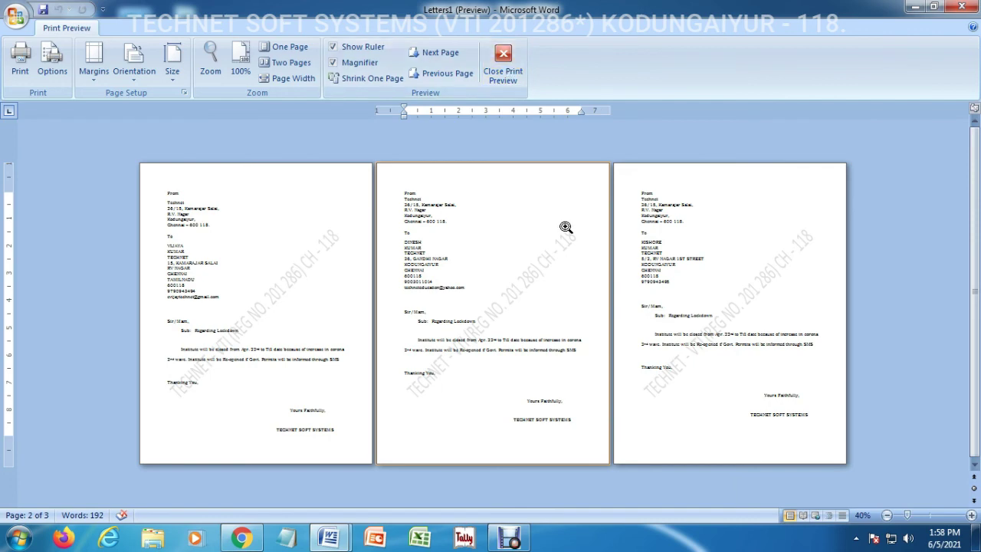
click(512, 69)
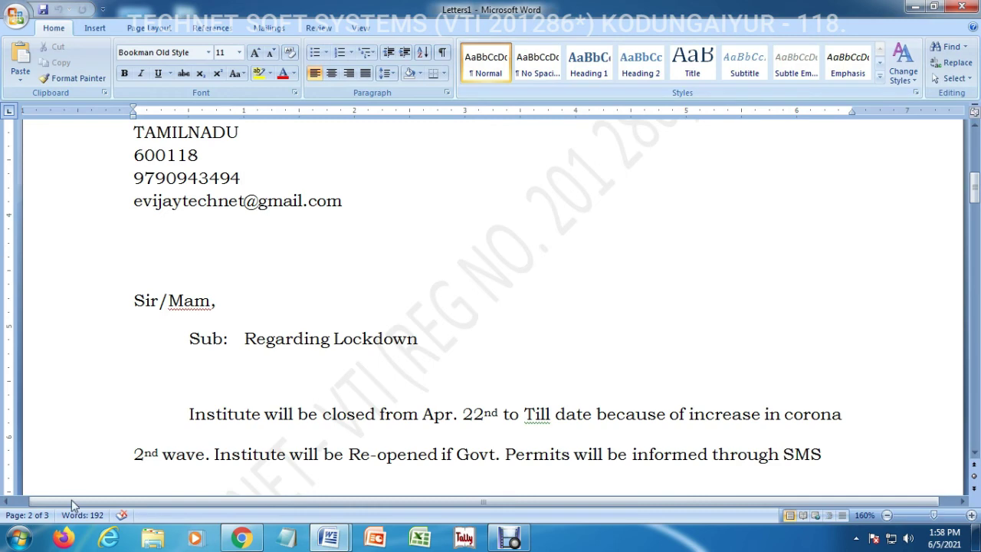
click(166, 369)
click(388, 272)
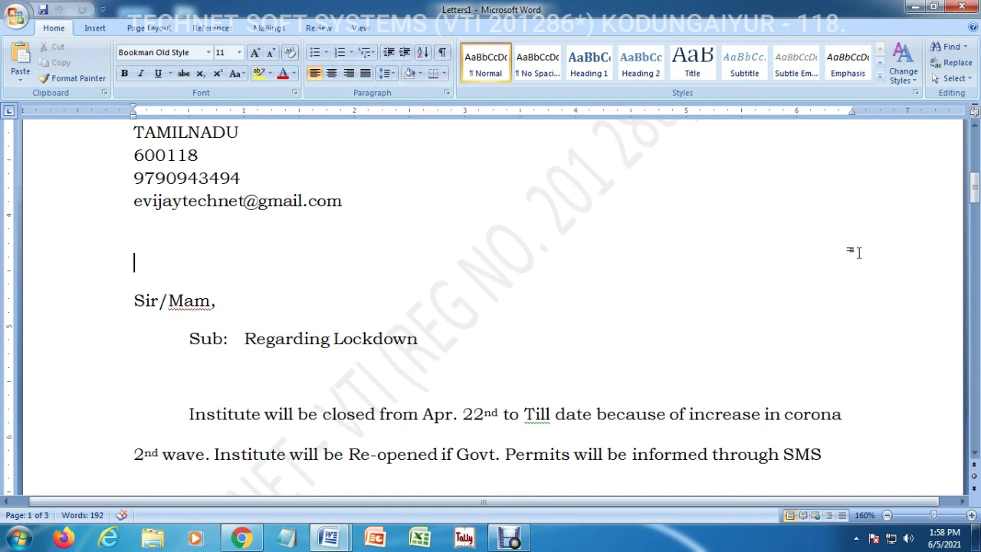
scroll(843, 205, up, 4)
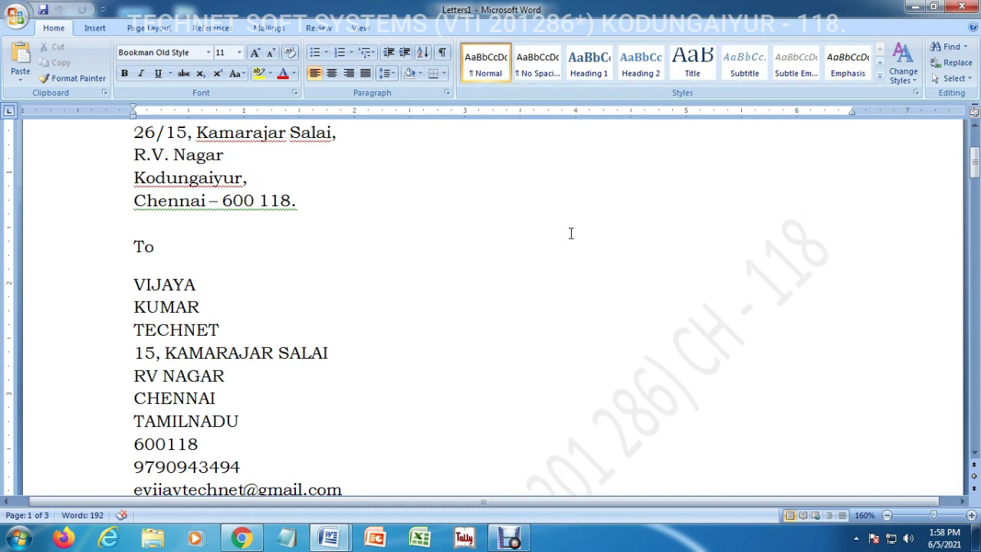
key(ctrl+s)
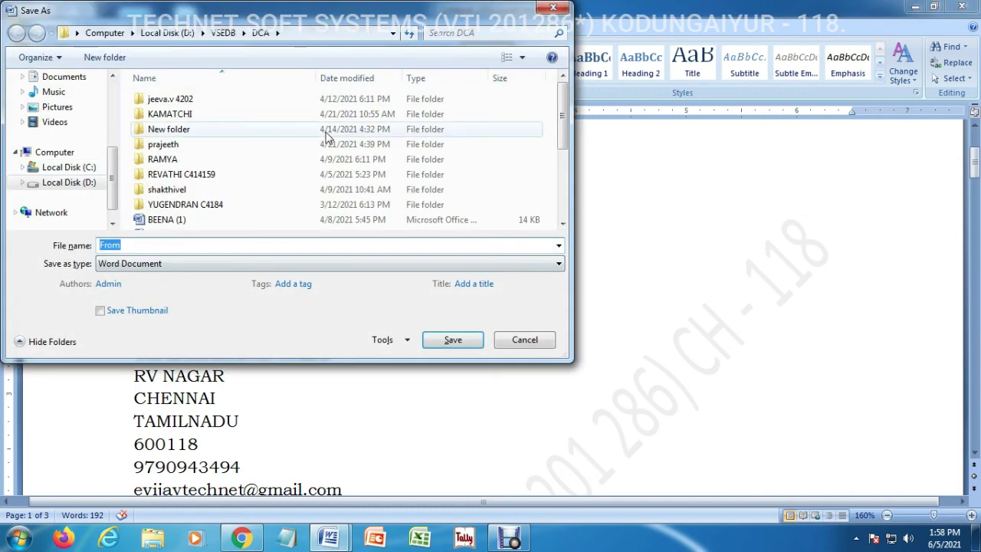
drag(252, 11, 459, 129)
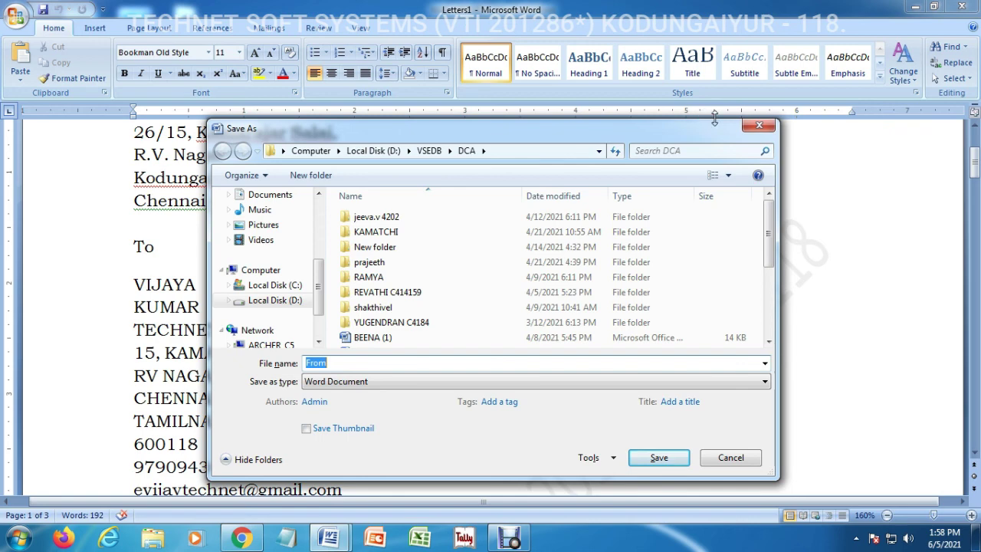
click(757, 127)
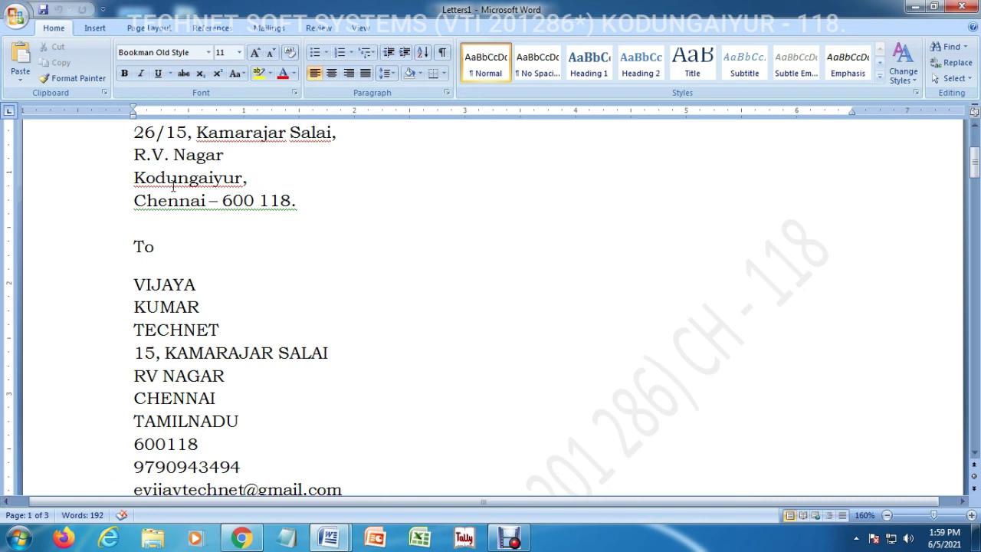
Save the merged letters as 'mail merge 2' in D:\ONLINE RECORDING
key(ctrl+s)
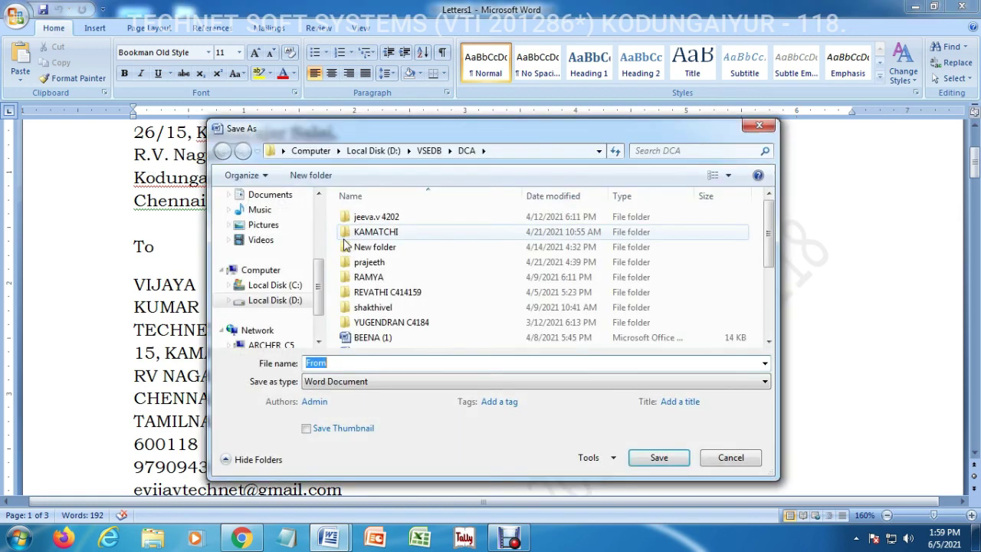
click(290, 298)
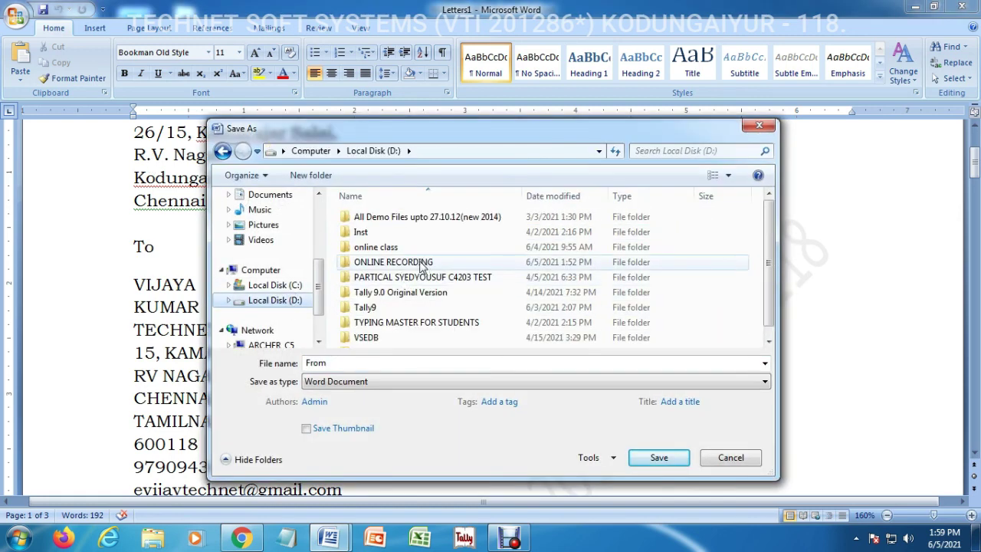
double_click(421, 263)
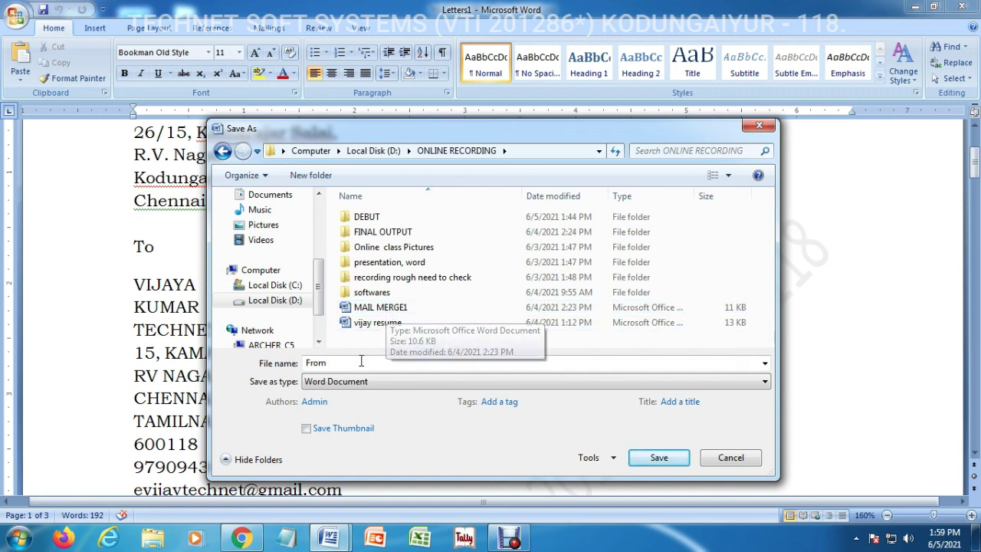
key(Tab)
text(mai)
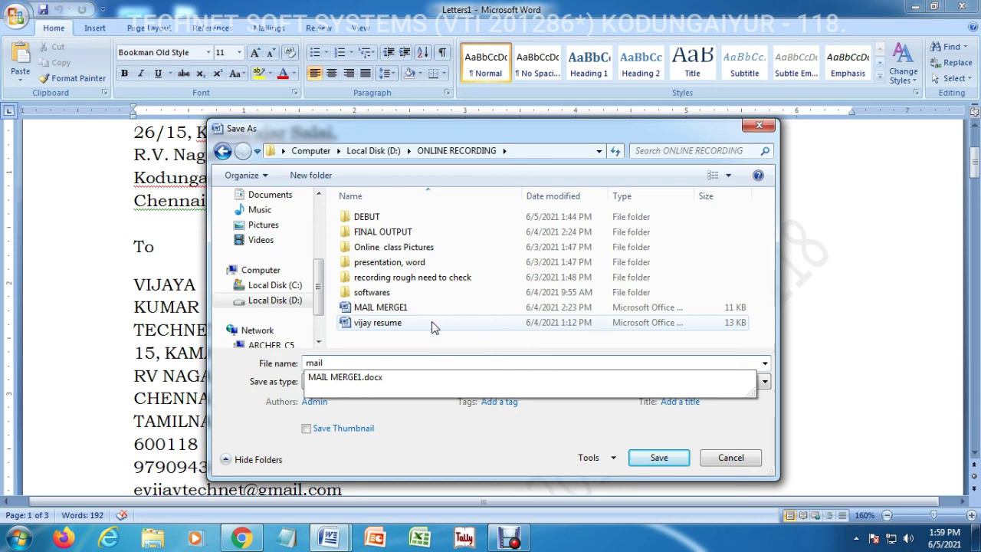
text(l merge 2)
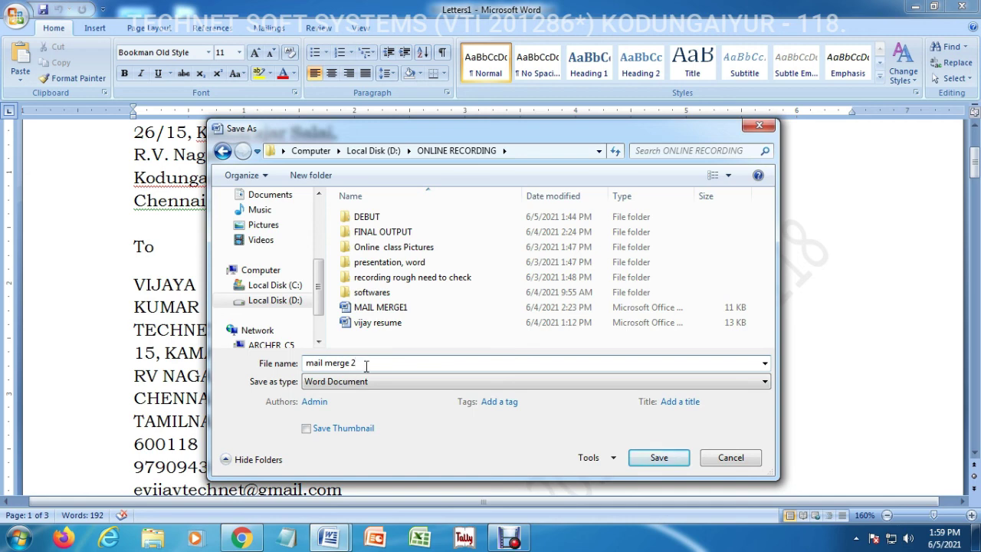
click(660, 459)
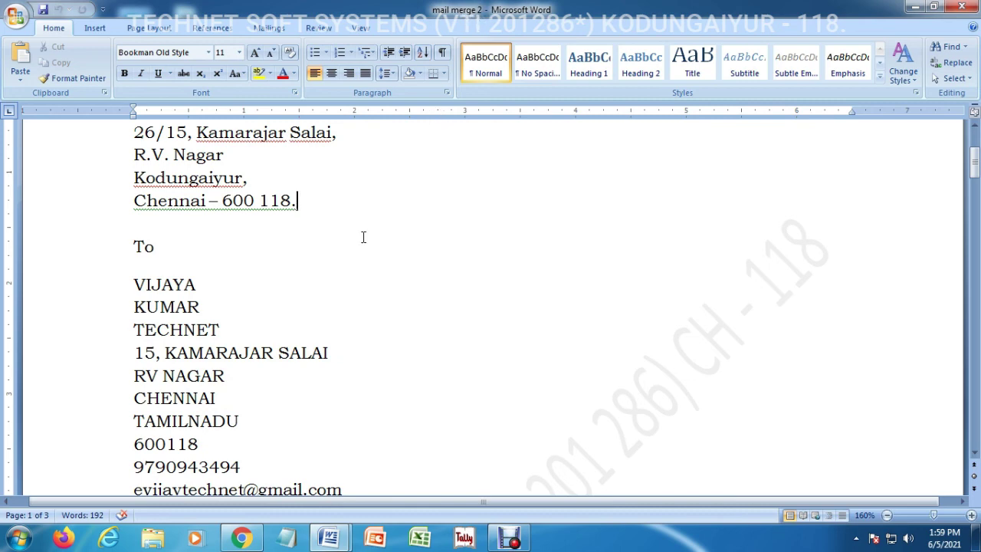
click(315, 283)
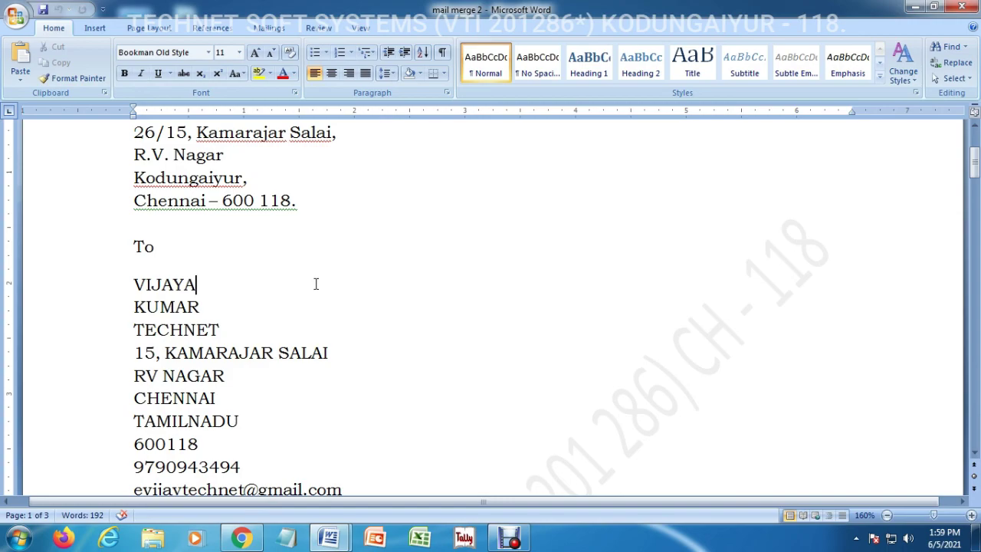